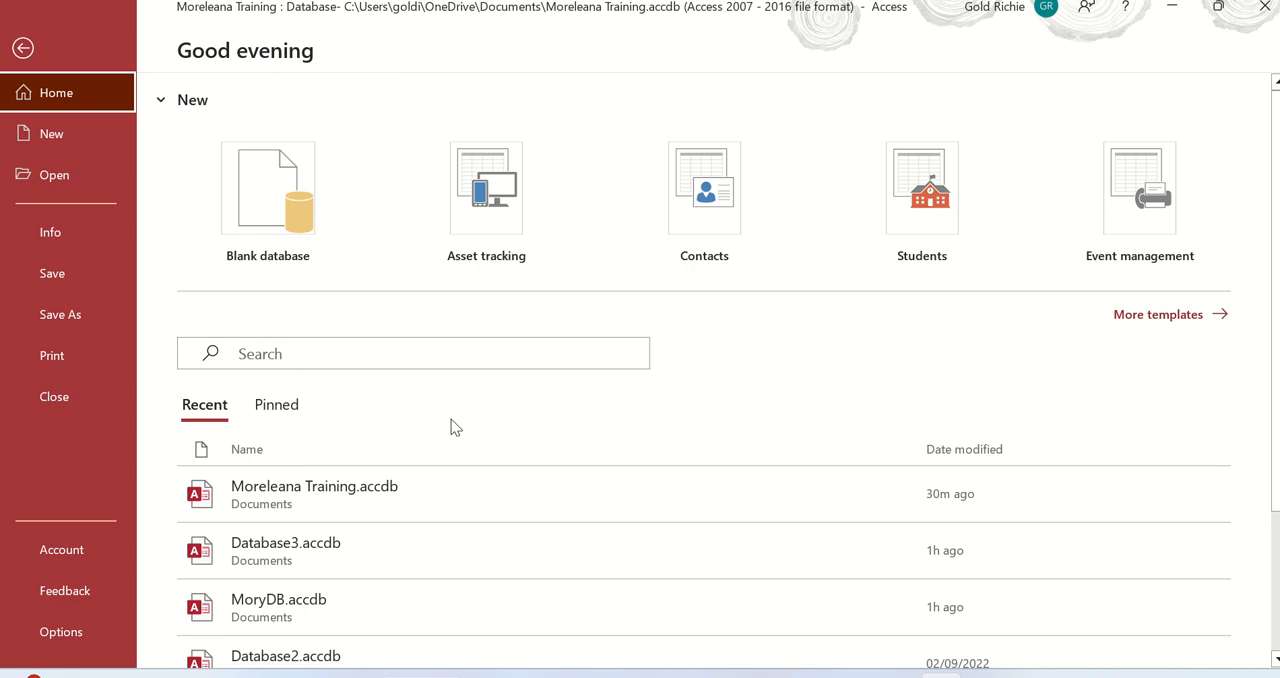
Open the recent database Moreleana Training.accdb and its Student table in Datasheet View
click(333, 499)
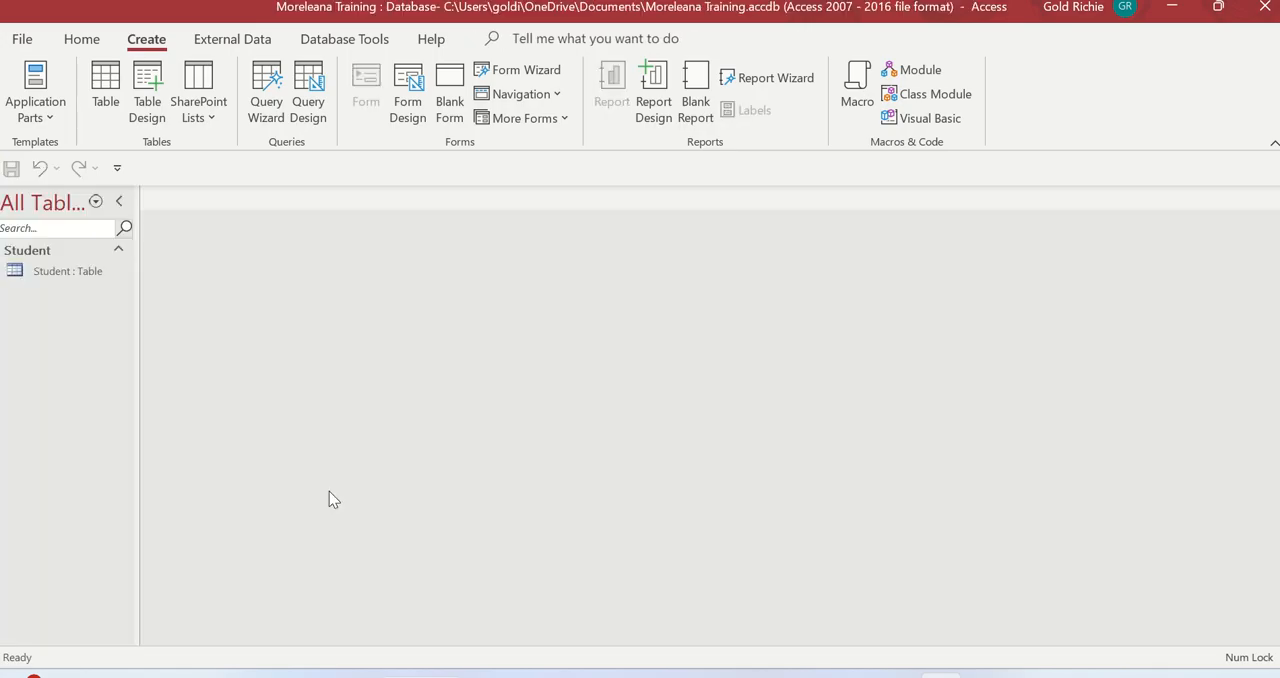
double_click(64, 270)
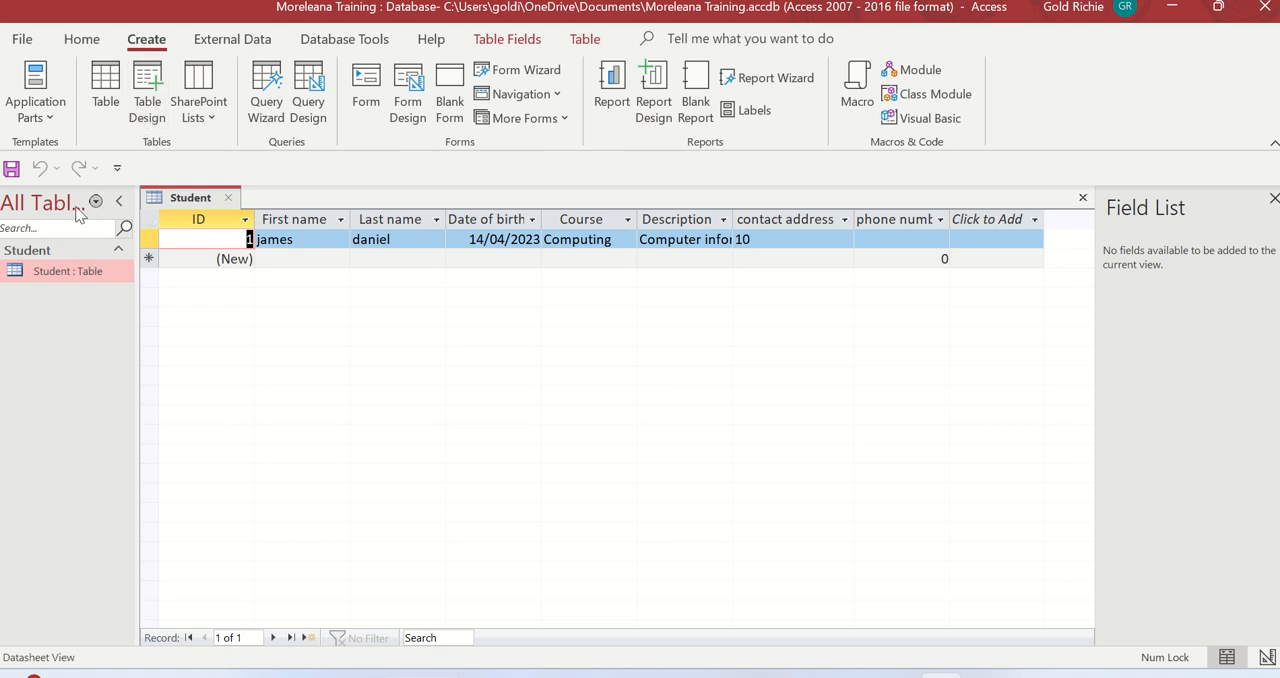
click(22, 40)
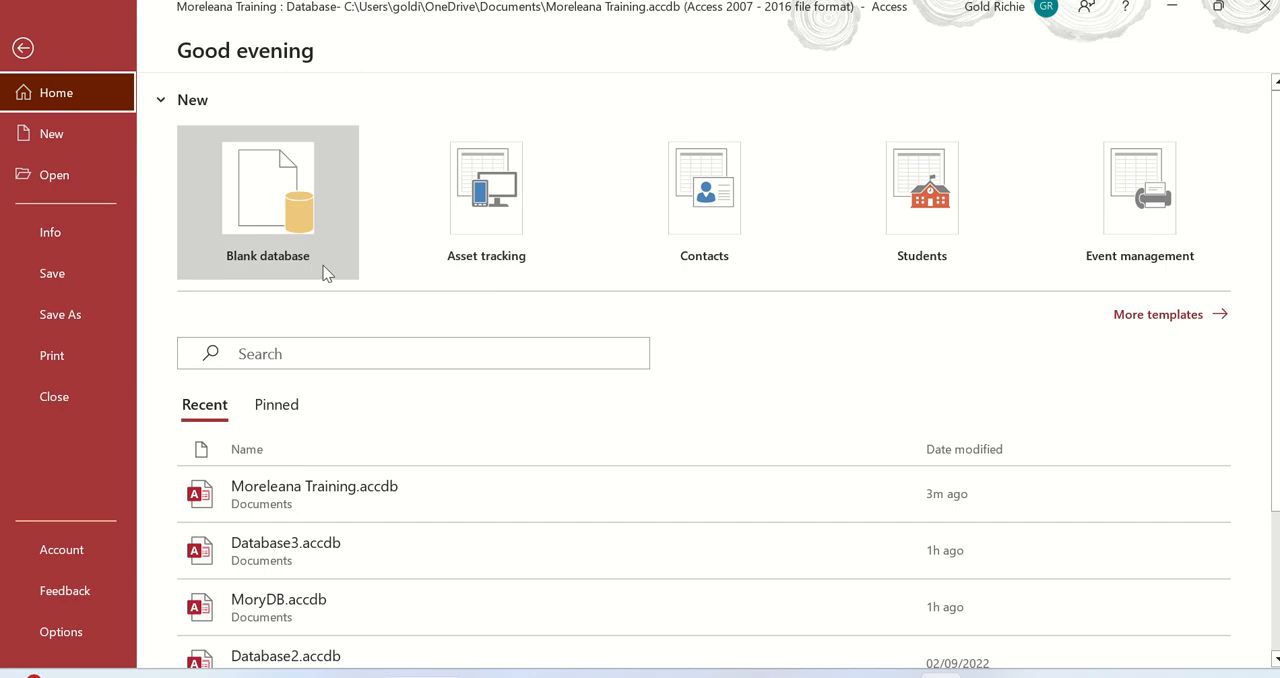
click(40, 56)
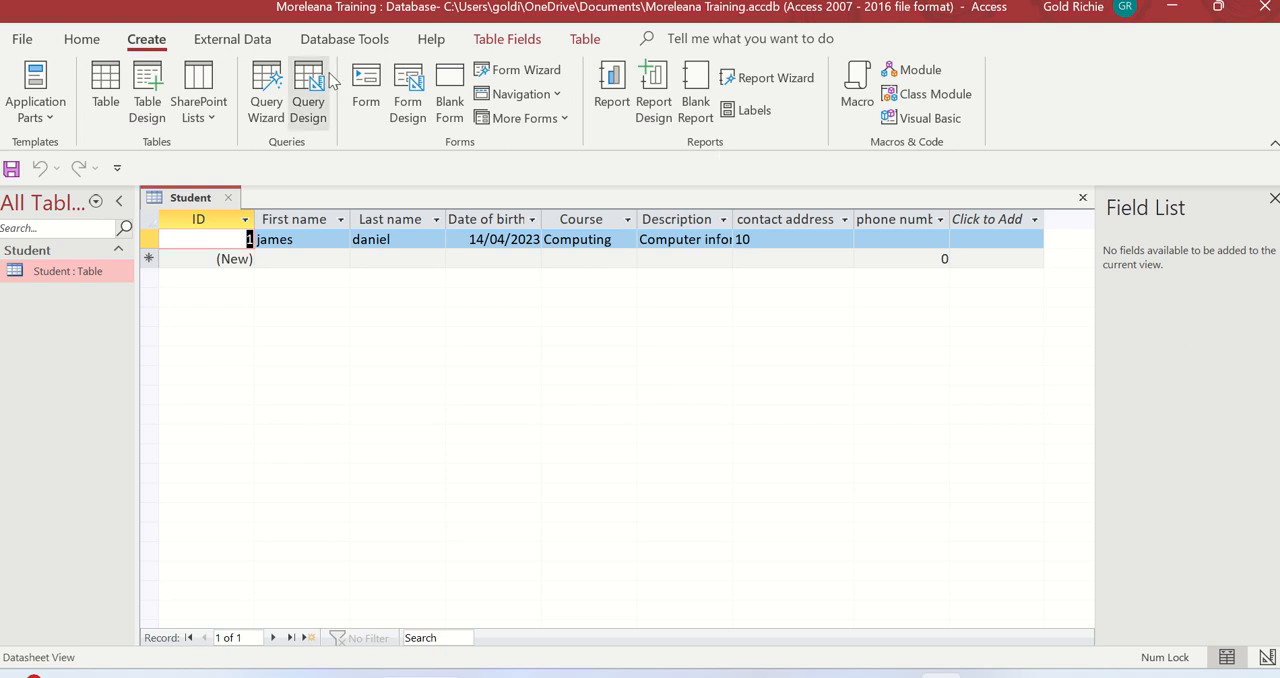
click(53, 116)
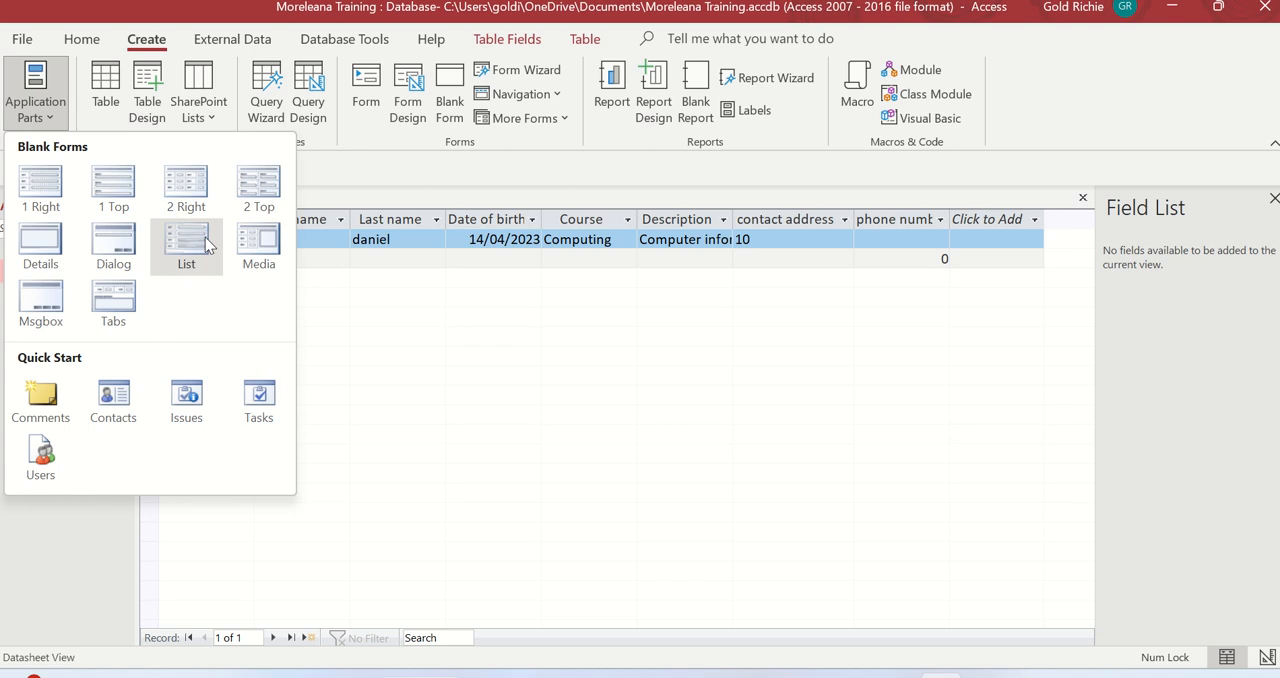
click(363, 185)
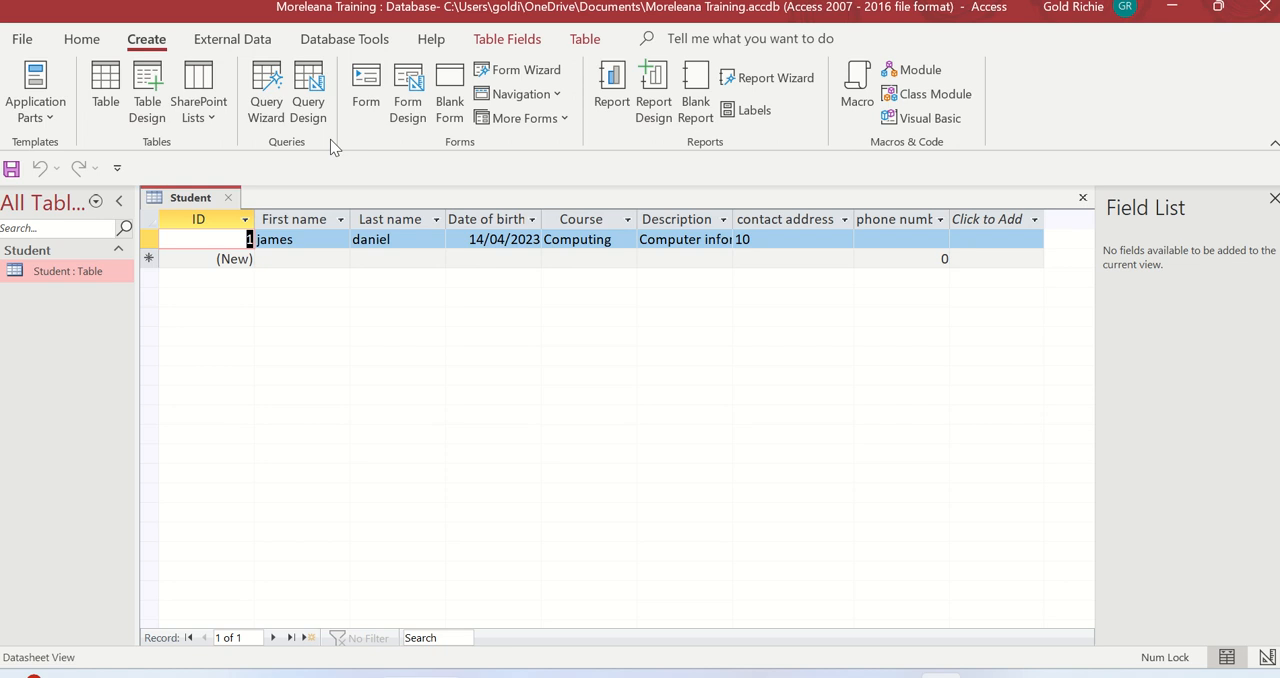
click(82, 40)
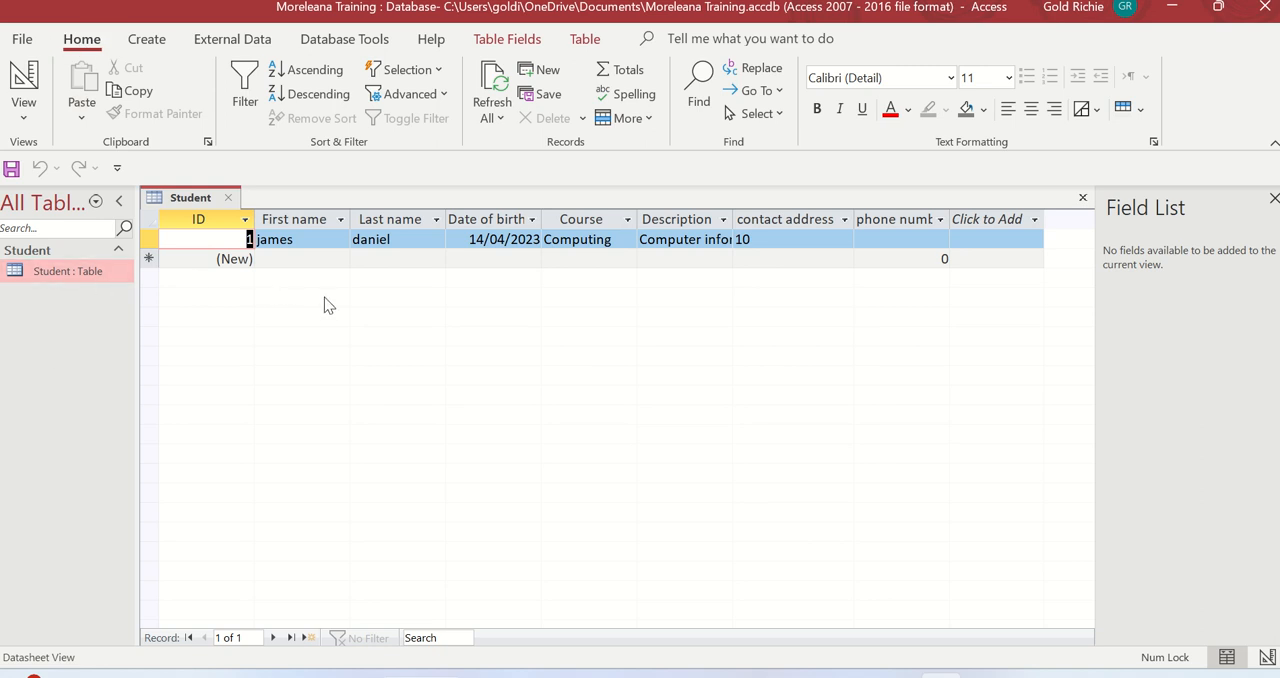
click(71, 267)
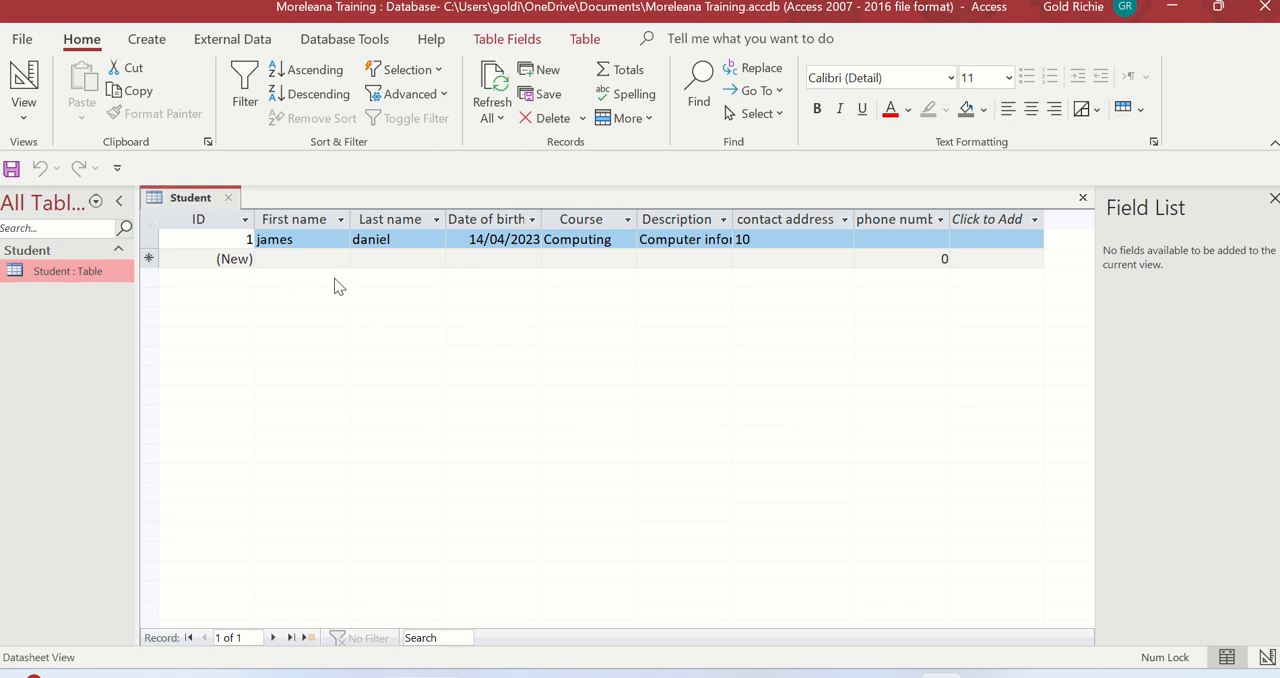
Start a new record in the Student table by entering the student's first name and last name
click(309, 261)
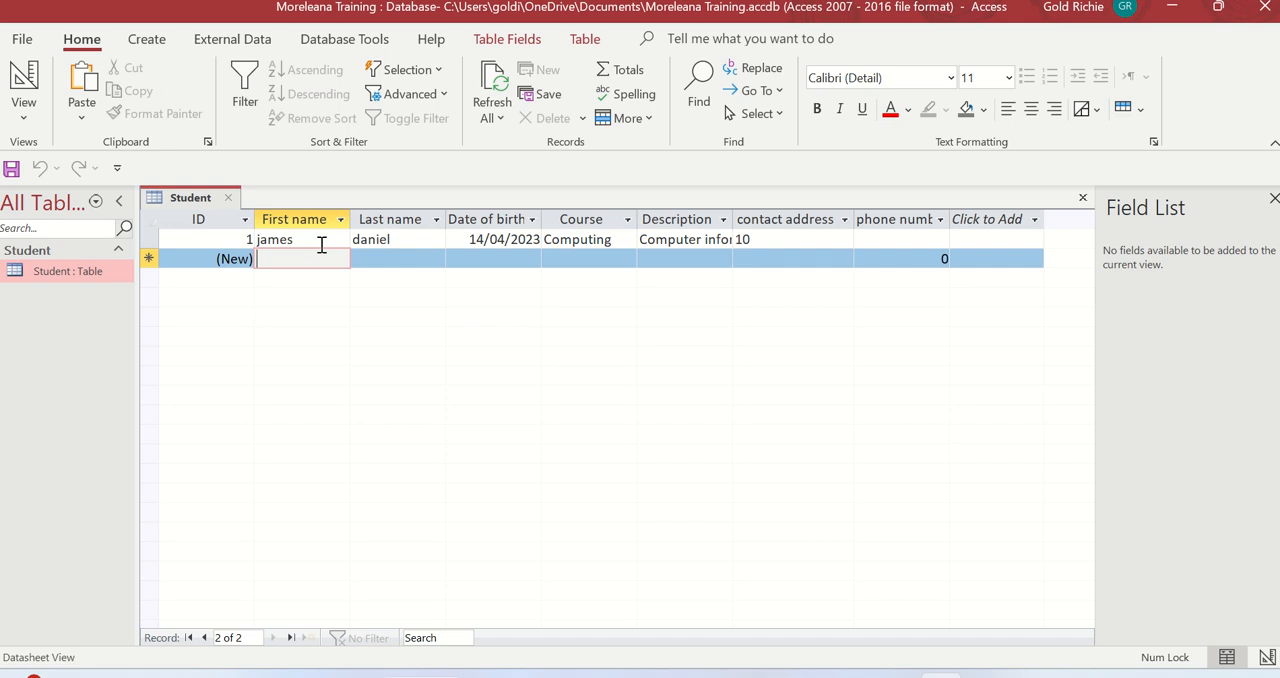
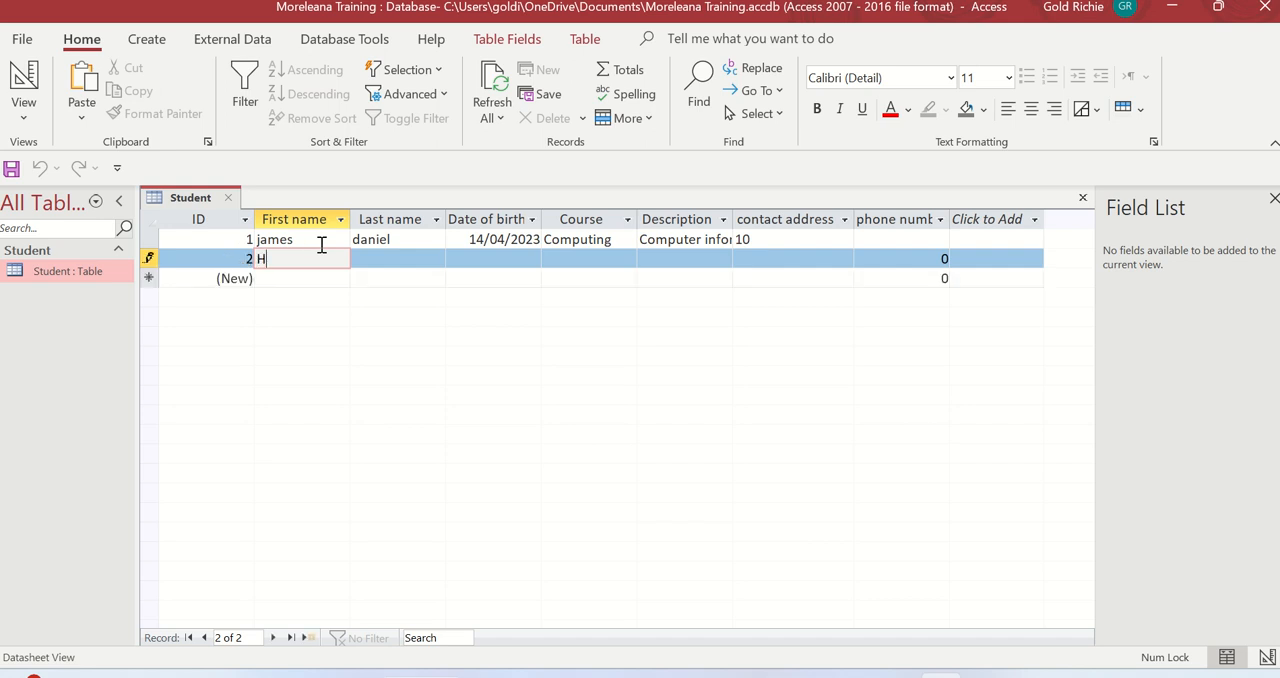
click(407, 258)
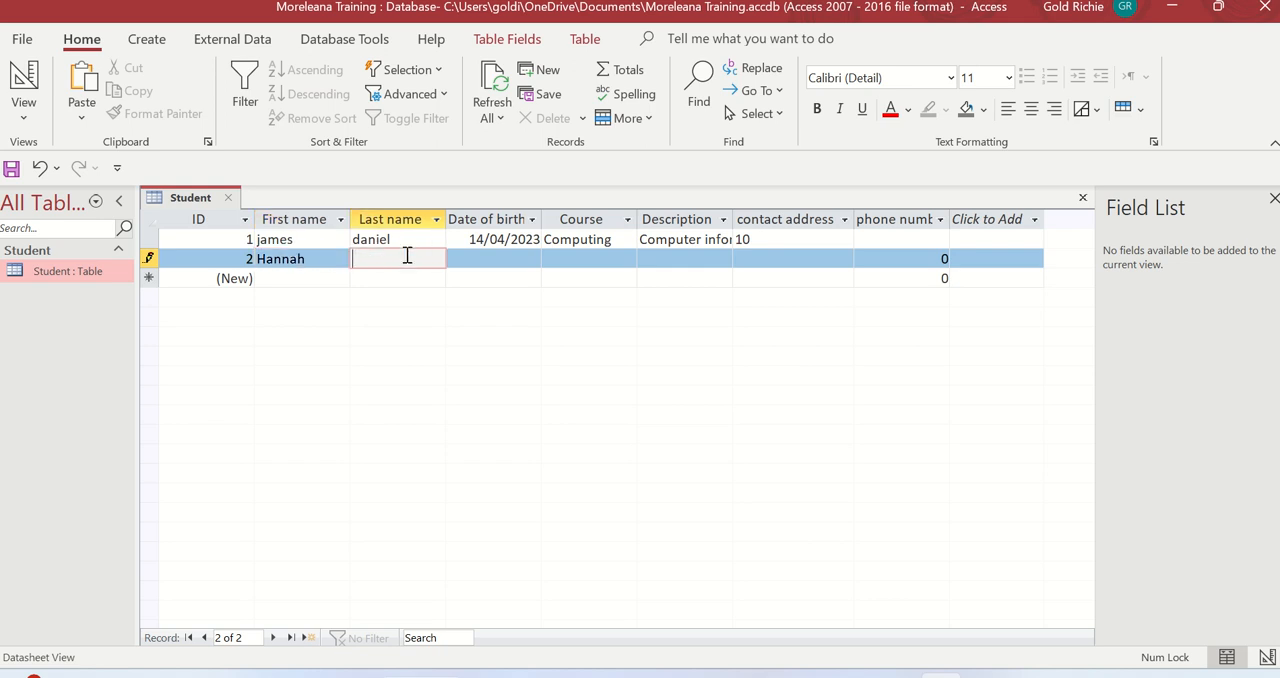
Choose the student's date of birth in the new record using the date picker
click(523, 265)
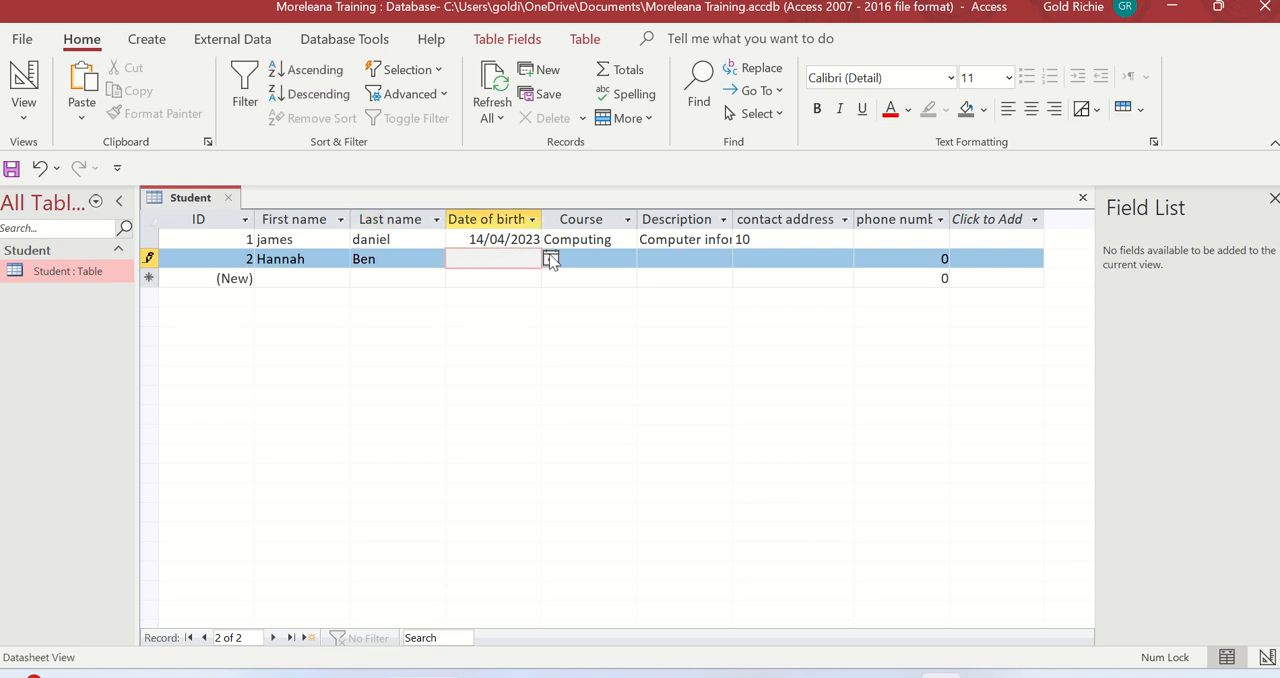
click(550, 259)
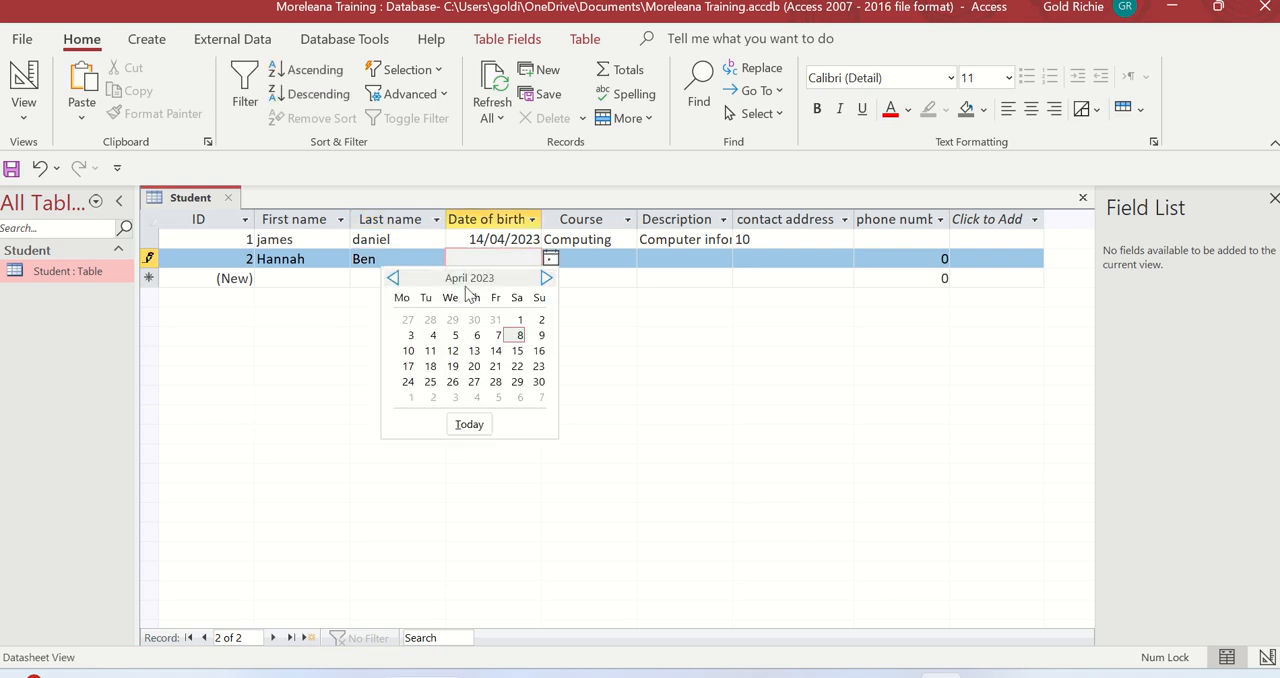
click(477, 335)
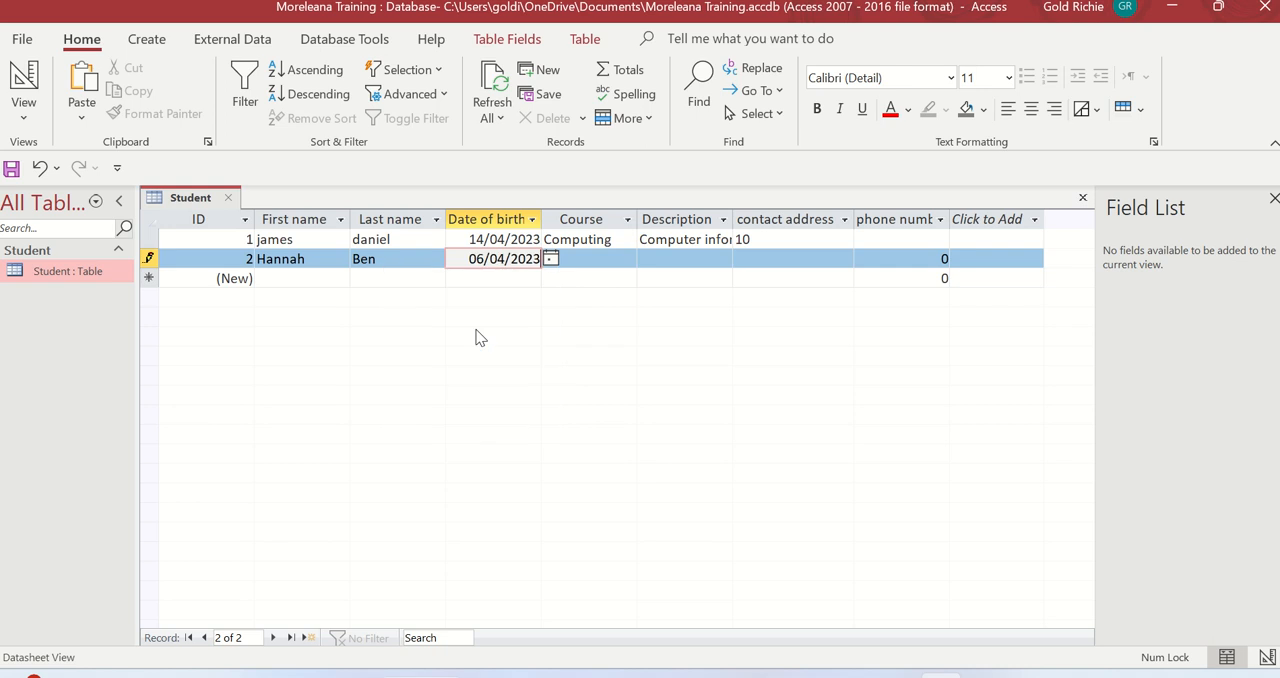
Enter Mathematics as both the Course and the Description of the new student record
click(584, 261)
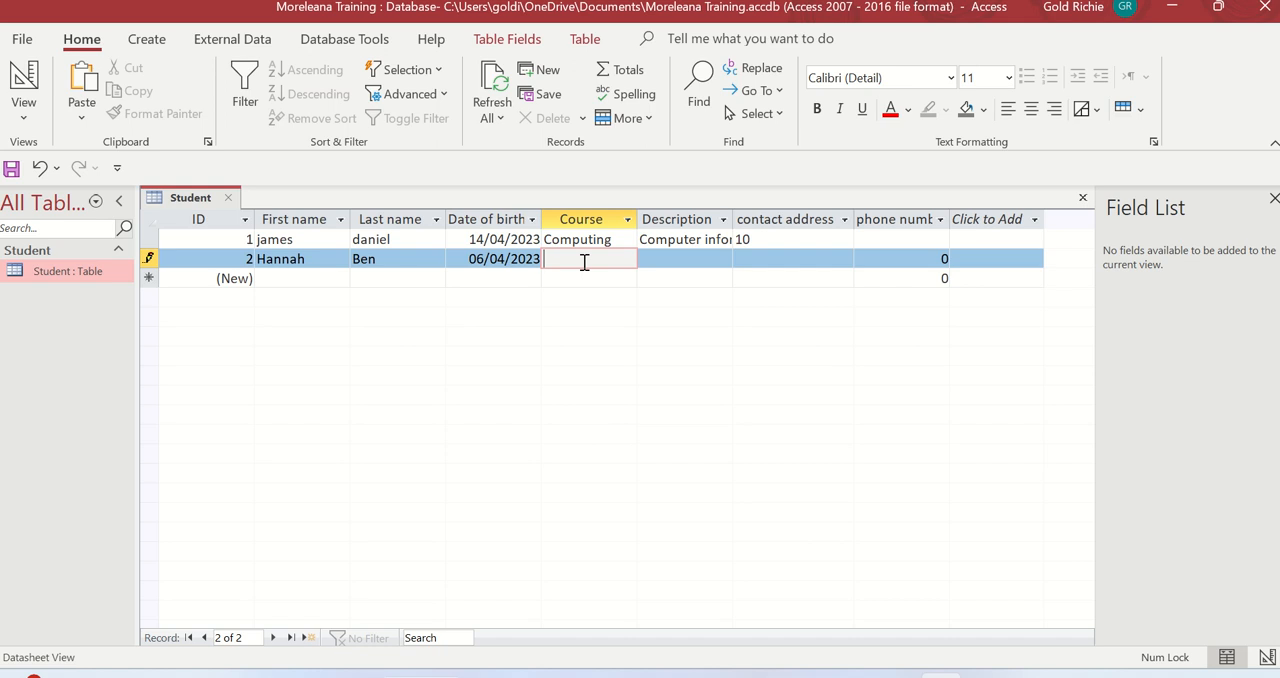
text(Mathematics)
click(683, 257)
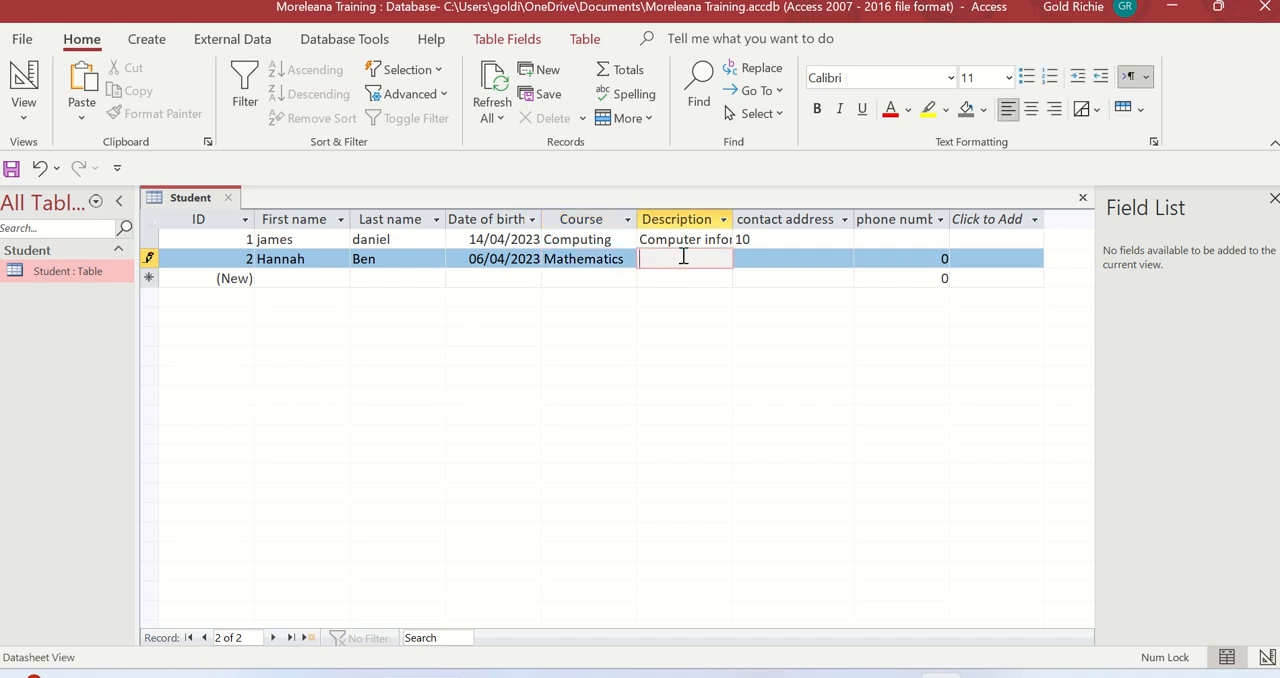
text(Mathematics)
Enter the student's street address as the contact address of the new record
click(798, 264)
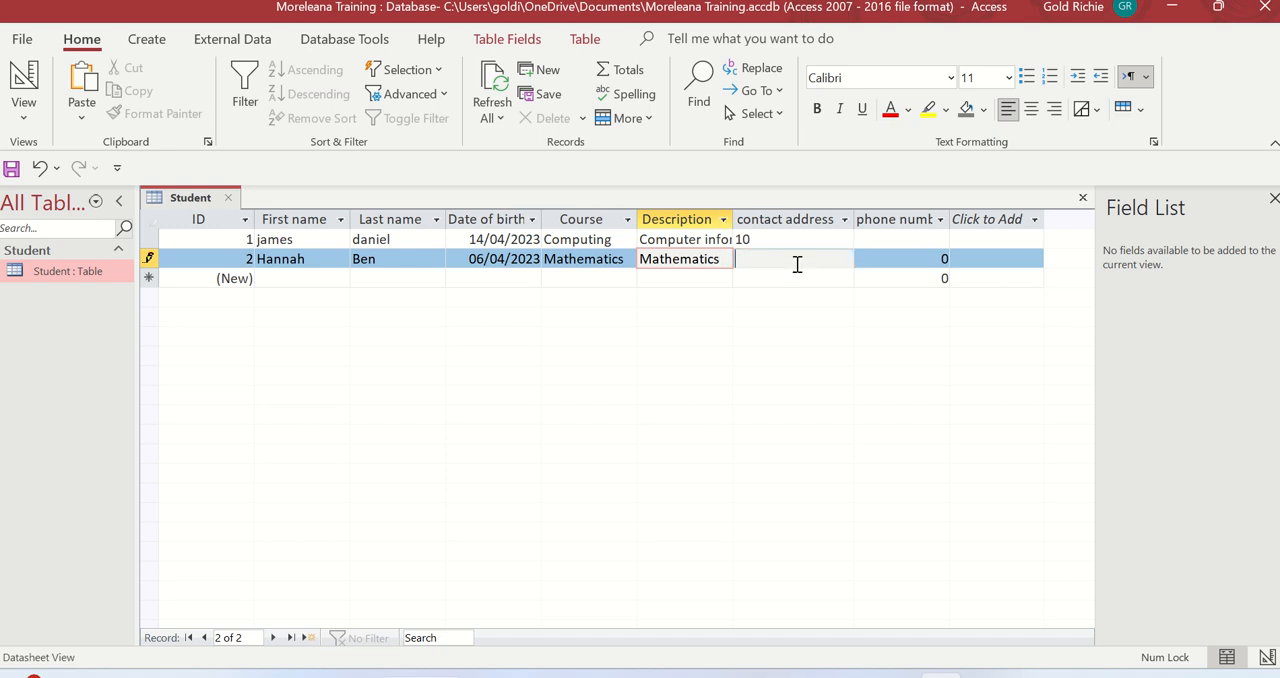
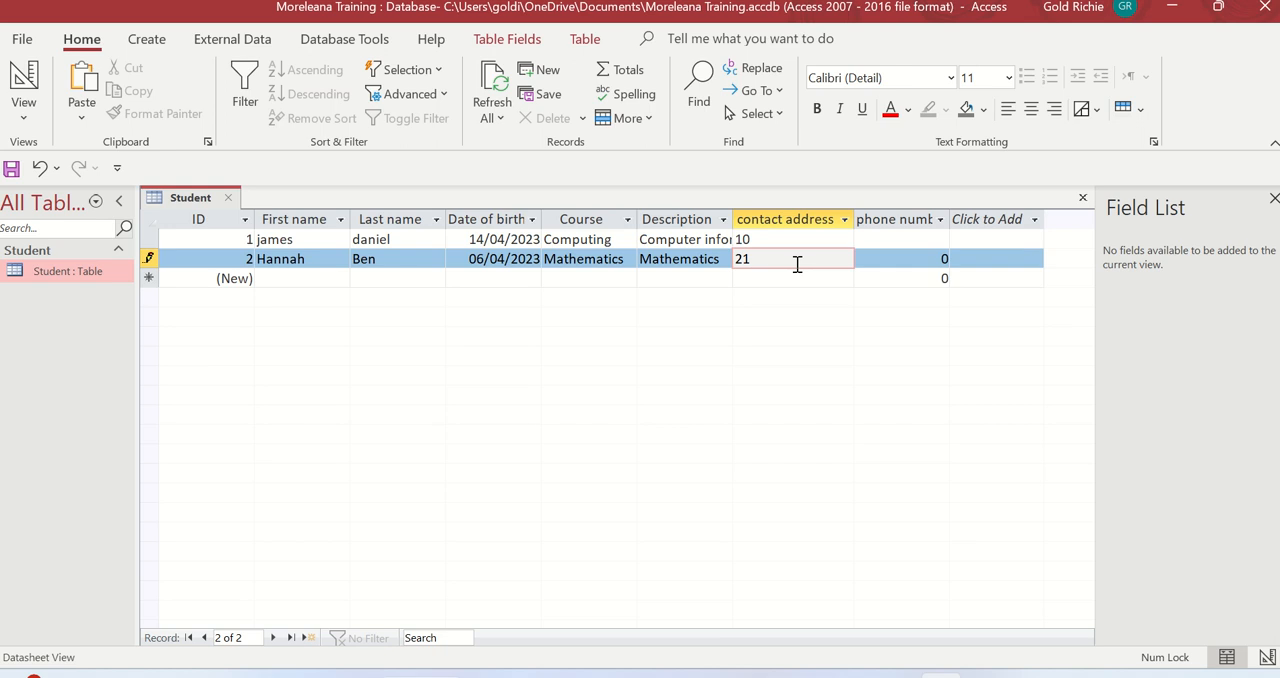
Replace the default phone number in the new record with the student's phone number
click(890, 259)
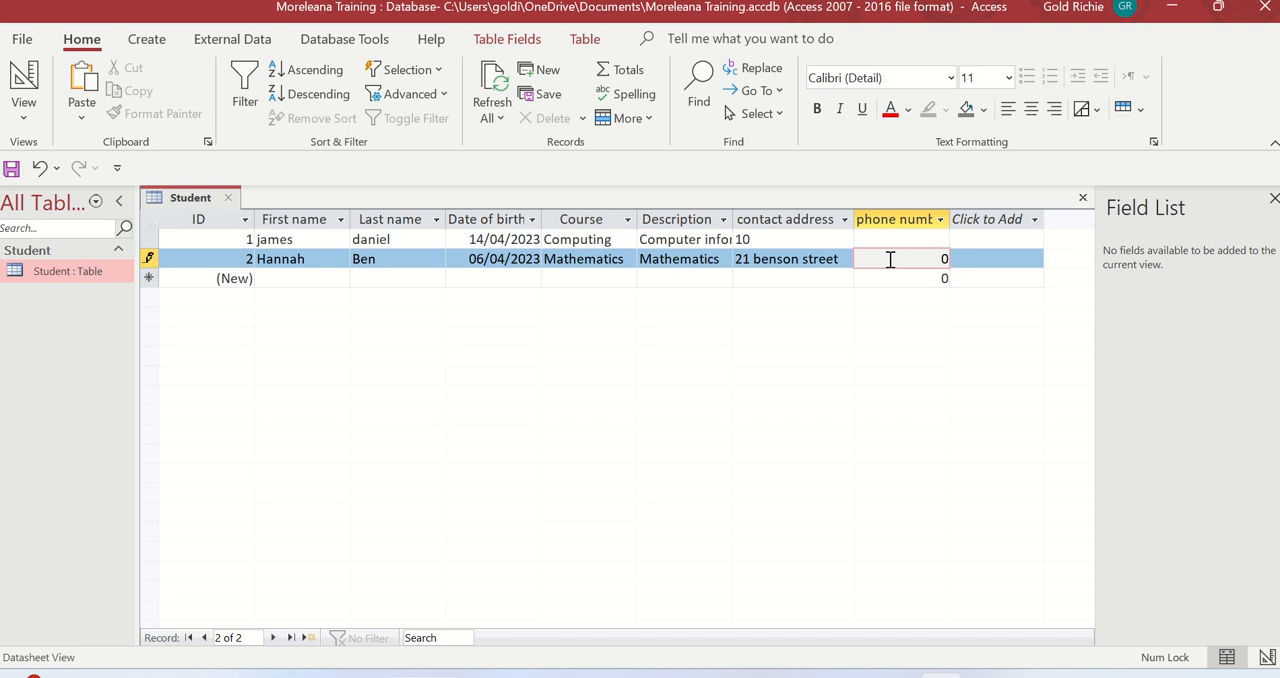
key(BackSpace)
Remove the last two digits from the new record's phone number and switch the Student table to Design View
click(28, 84)
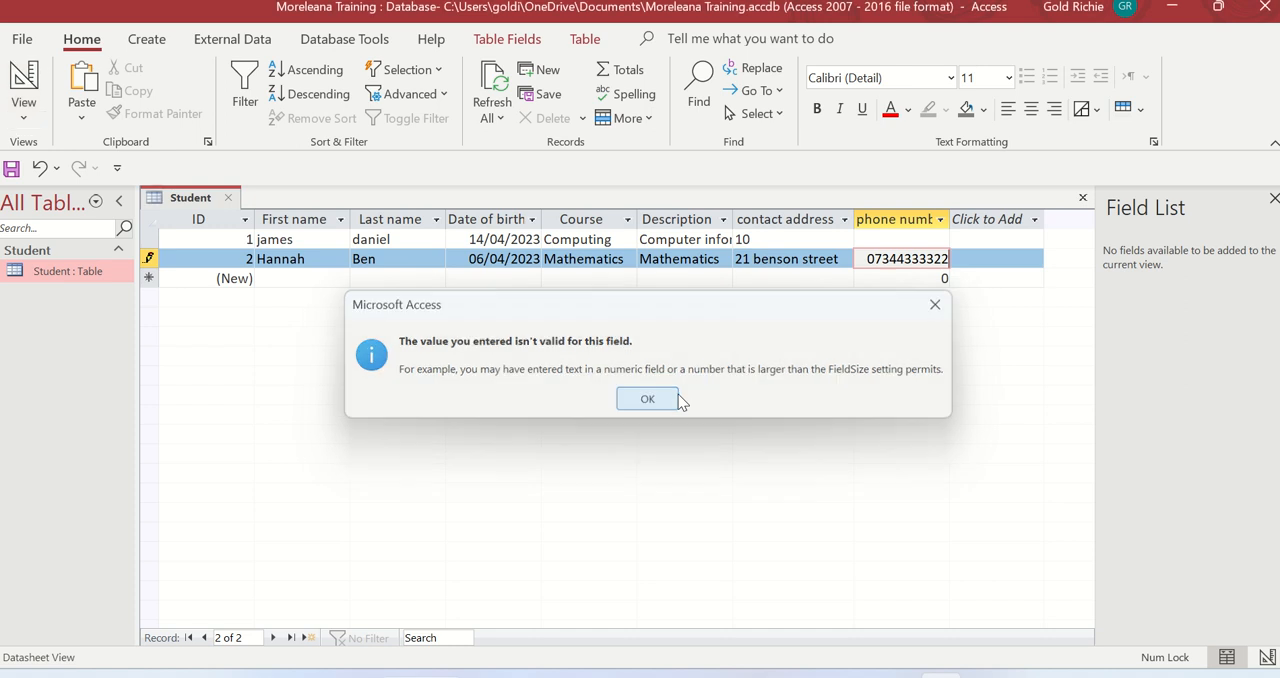
click(678, 400)
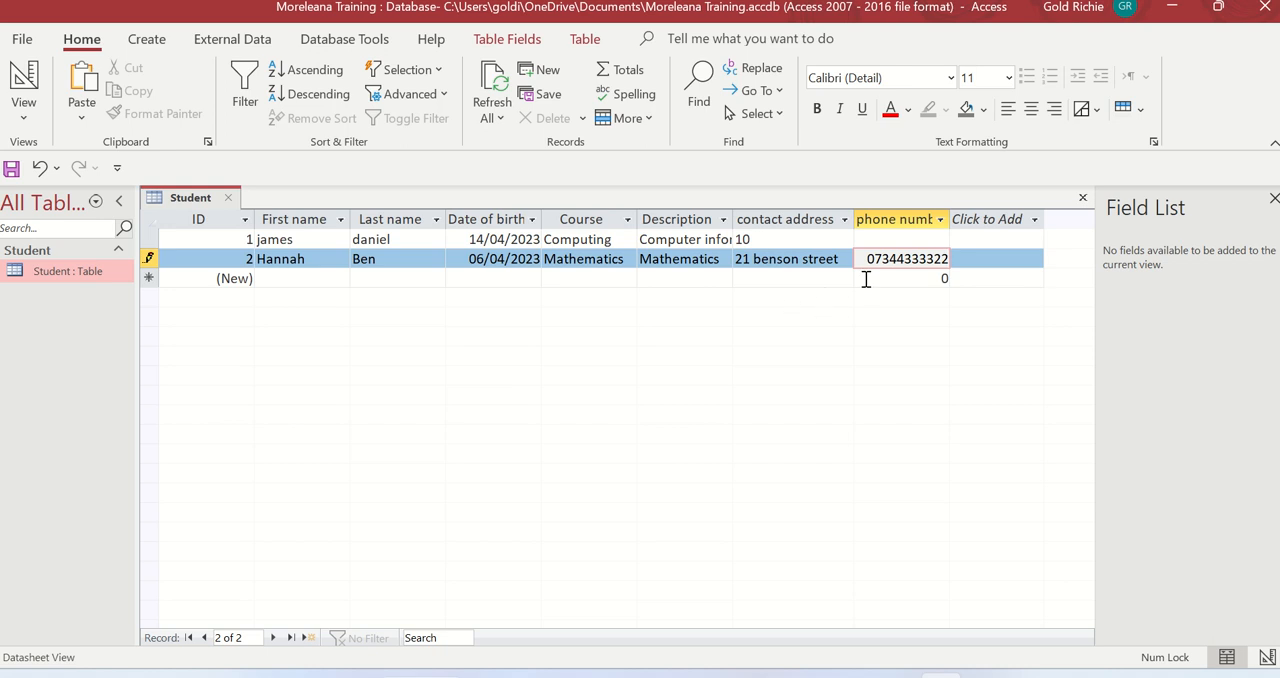
key(BackSpace)
key(BackSpace)
click(23, 80)
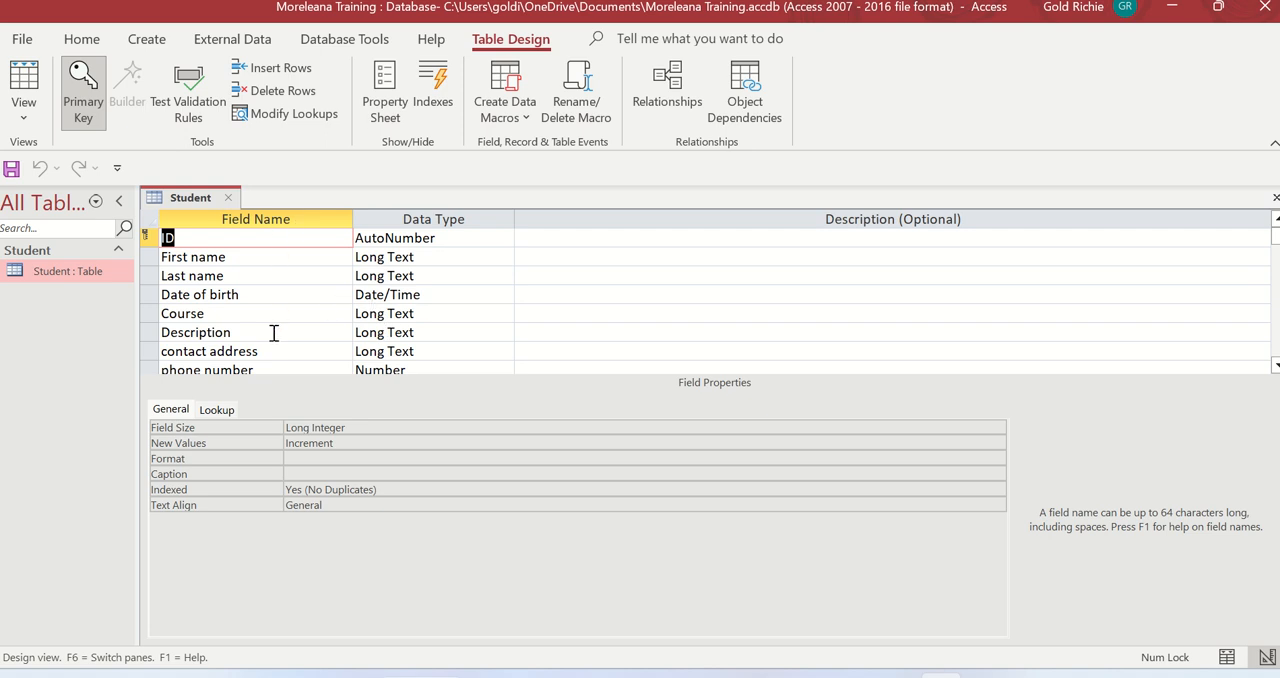
Examine the data types of the ID and First name fields in Design View, ending back in Datasheet View
click(24, 82)
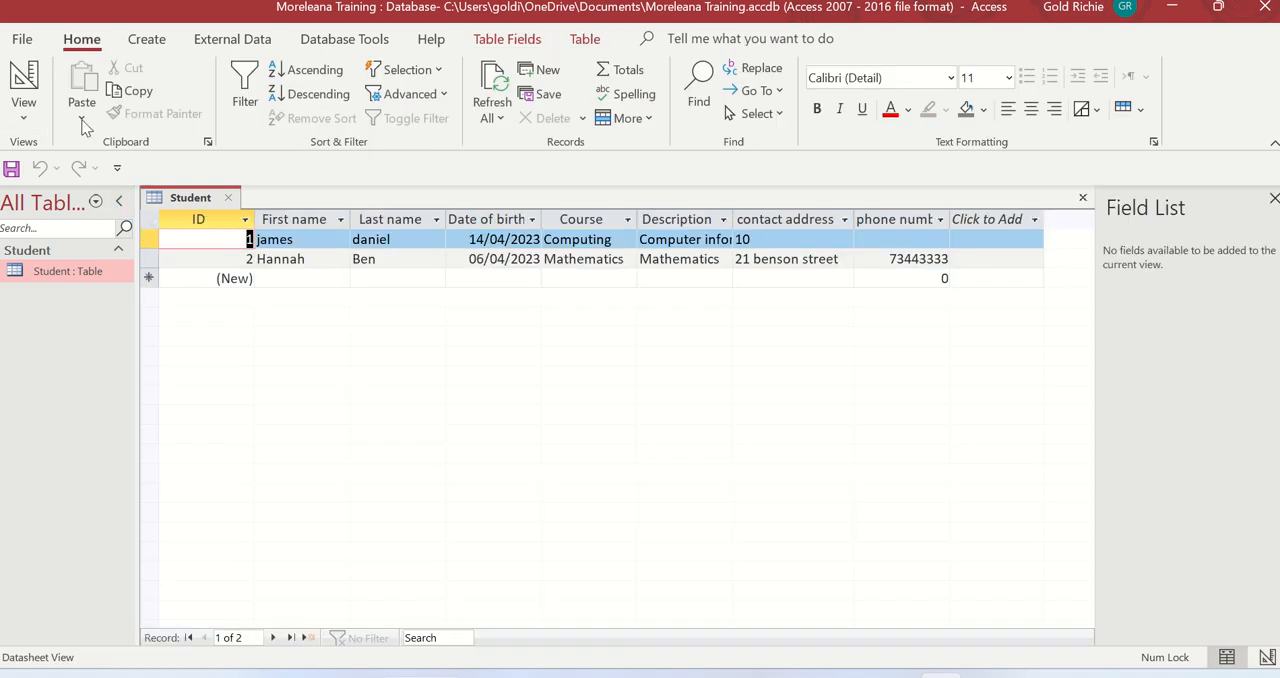
click(30, 76)
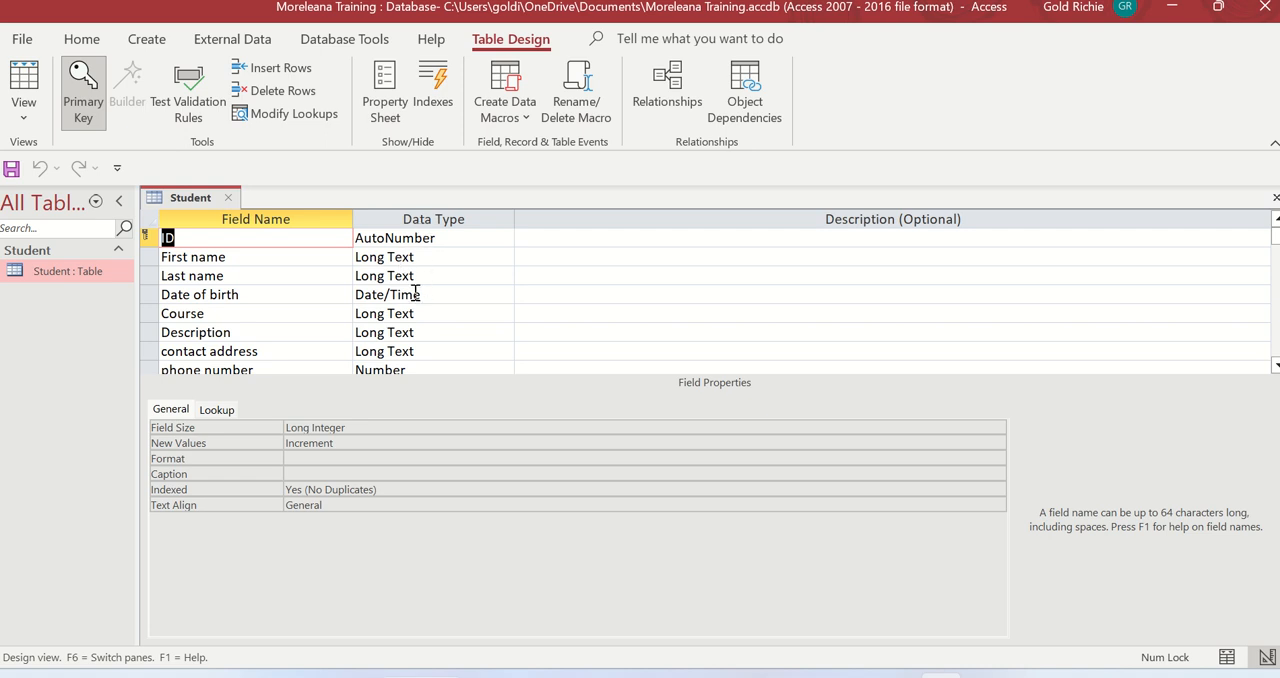
click(421, 238)
click(420, 257)
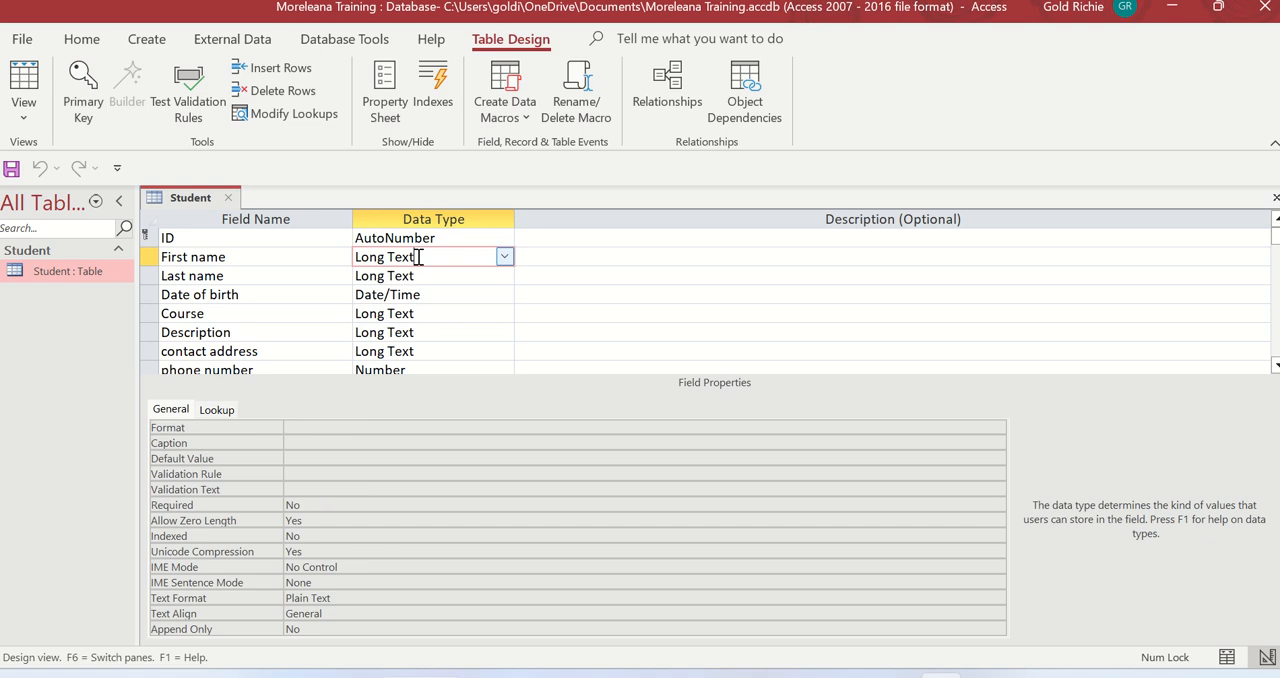
click(436, 238)
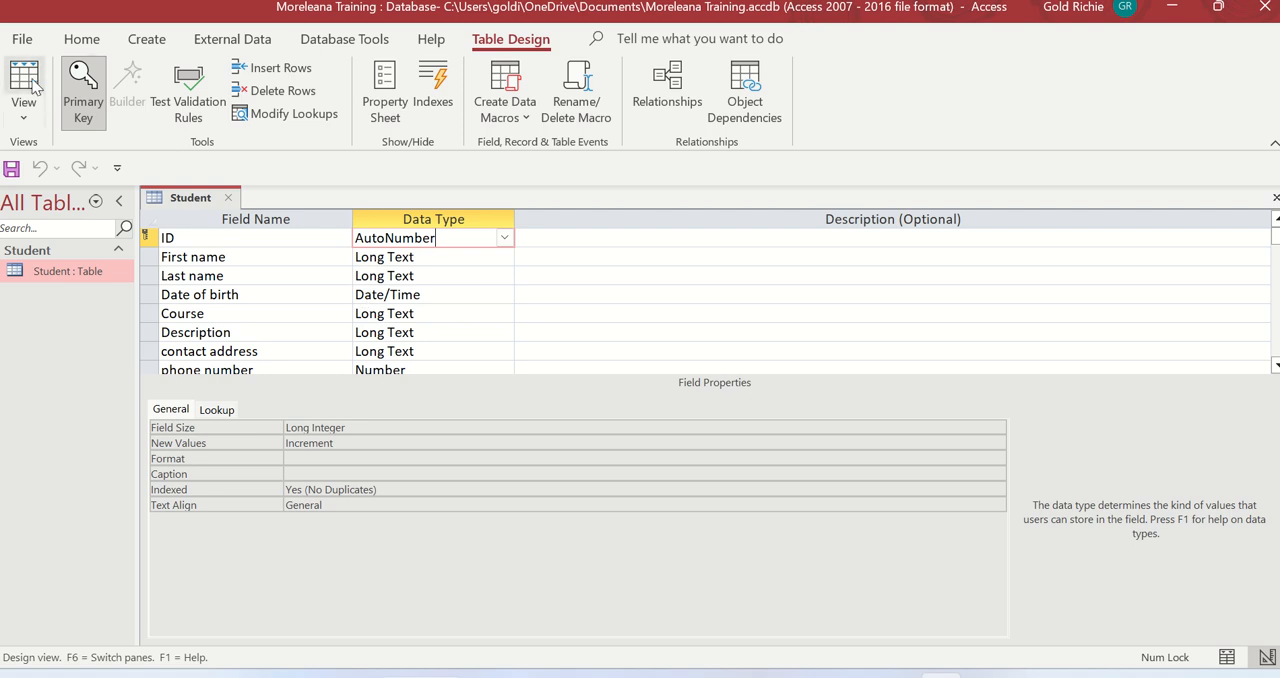
click(68, 45)
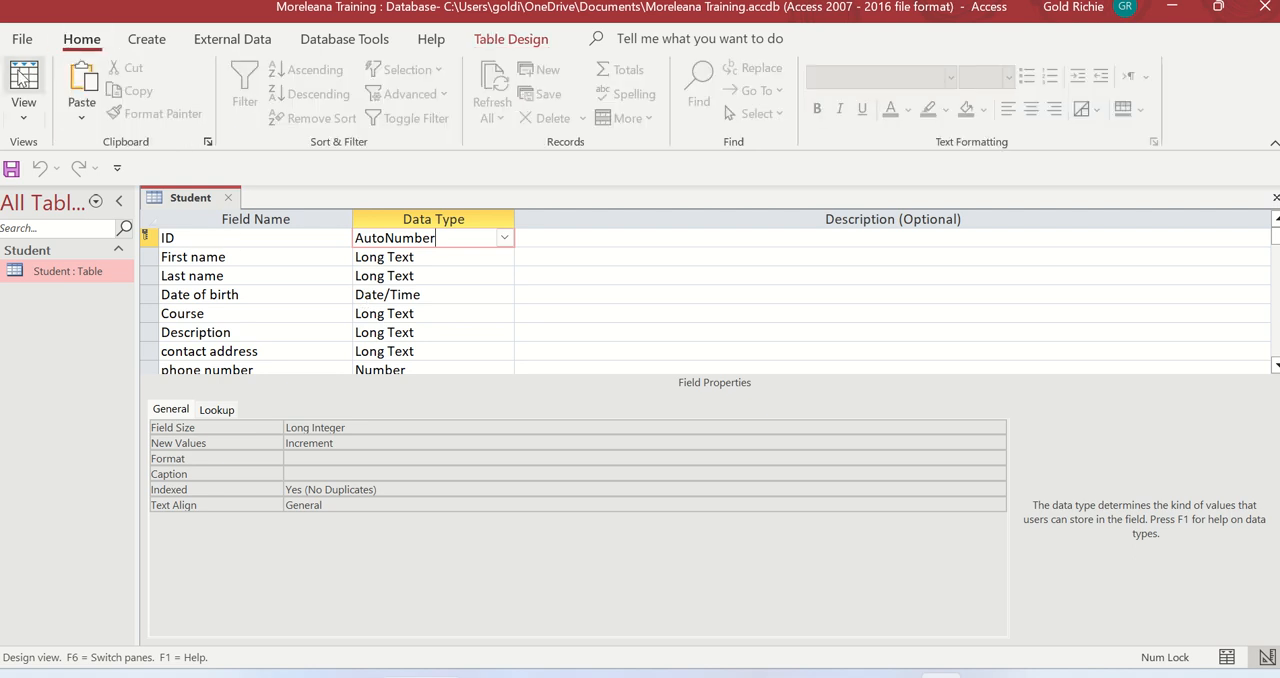
click(17, 70)
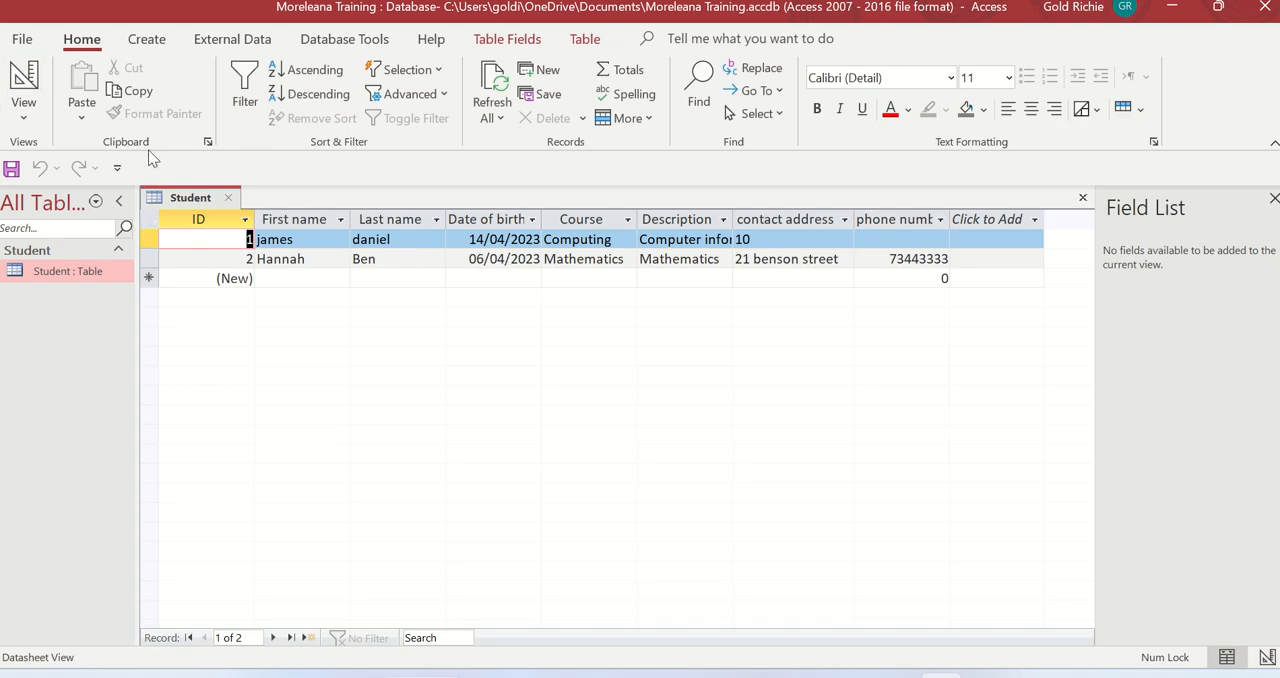
Create a new query in Design View and add the Student table to it
click(146, 38)
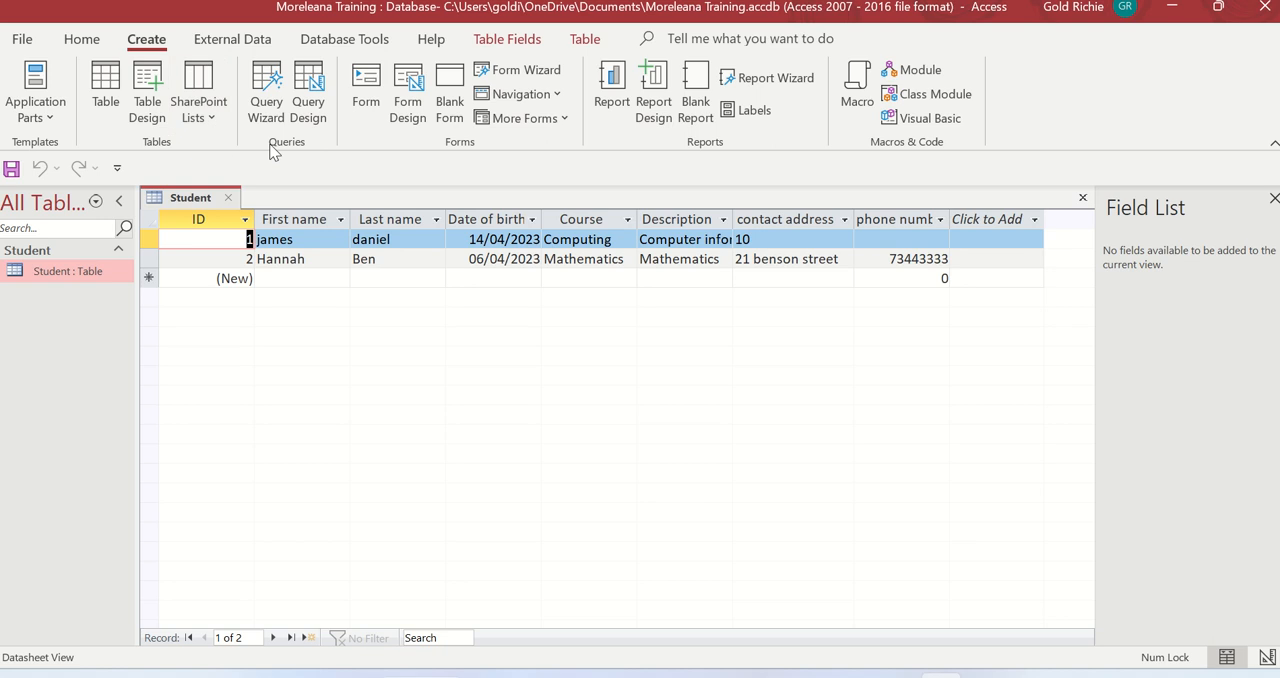
click(310, 112)
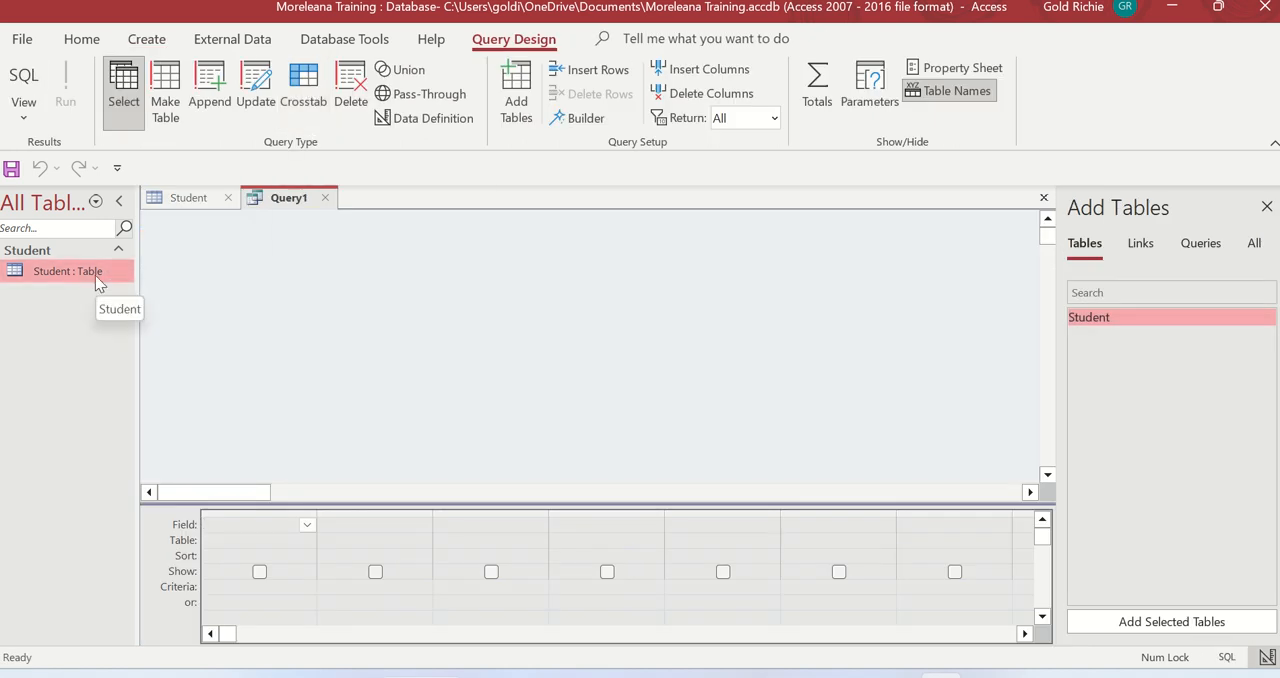
drag(95, 275, 280, 314)
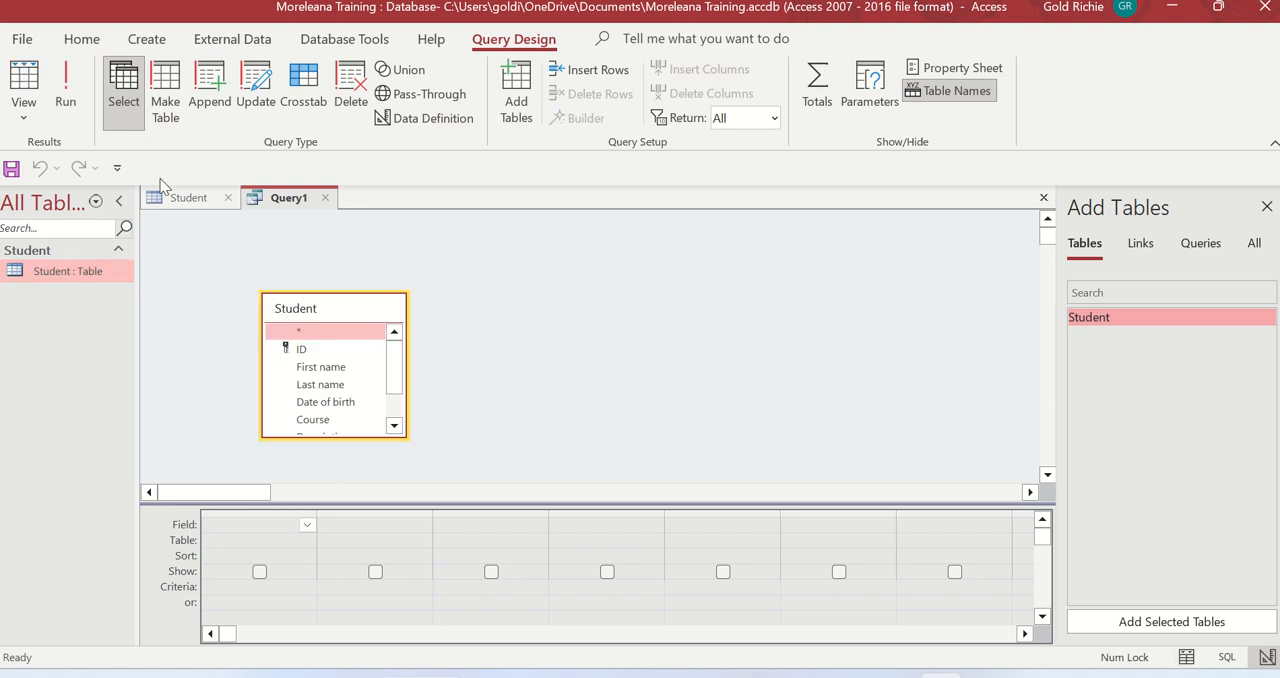
Save the new query under the name StudentQuery
right_click(267, 198)
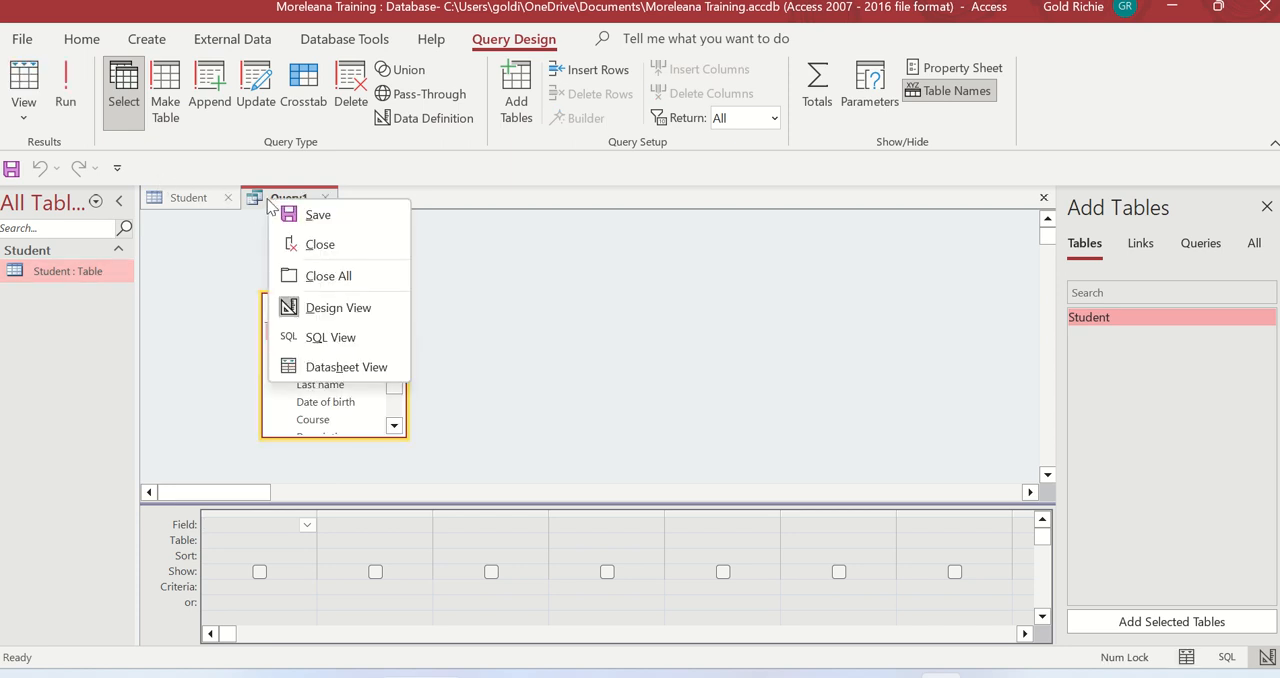
click(334, 228)
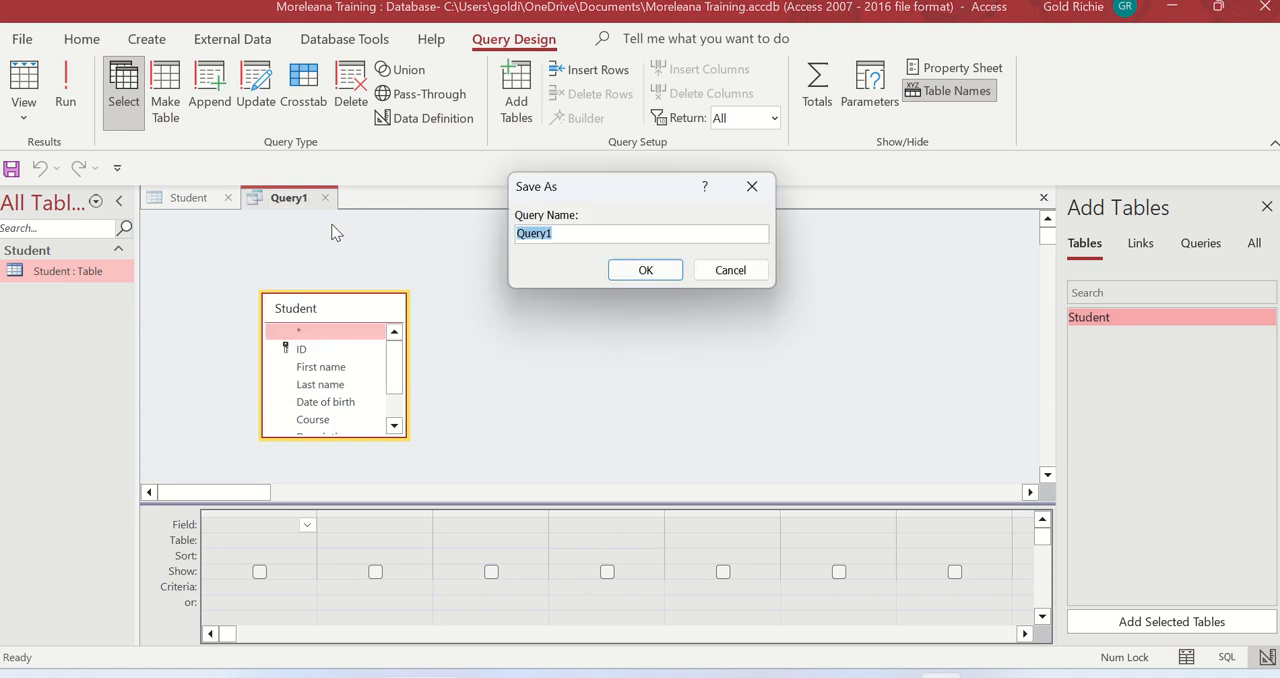
text(StudentQue)
click(632, 270)
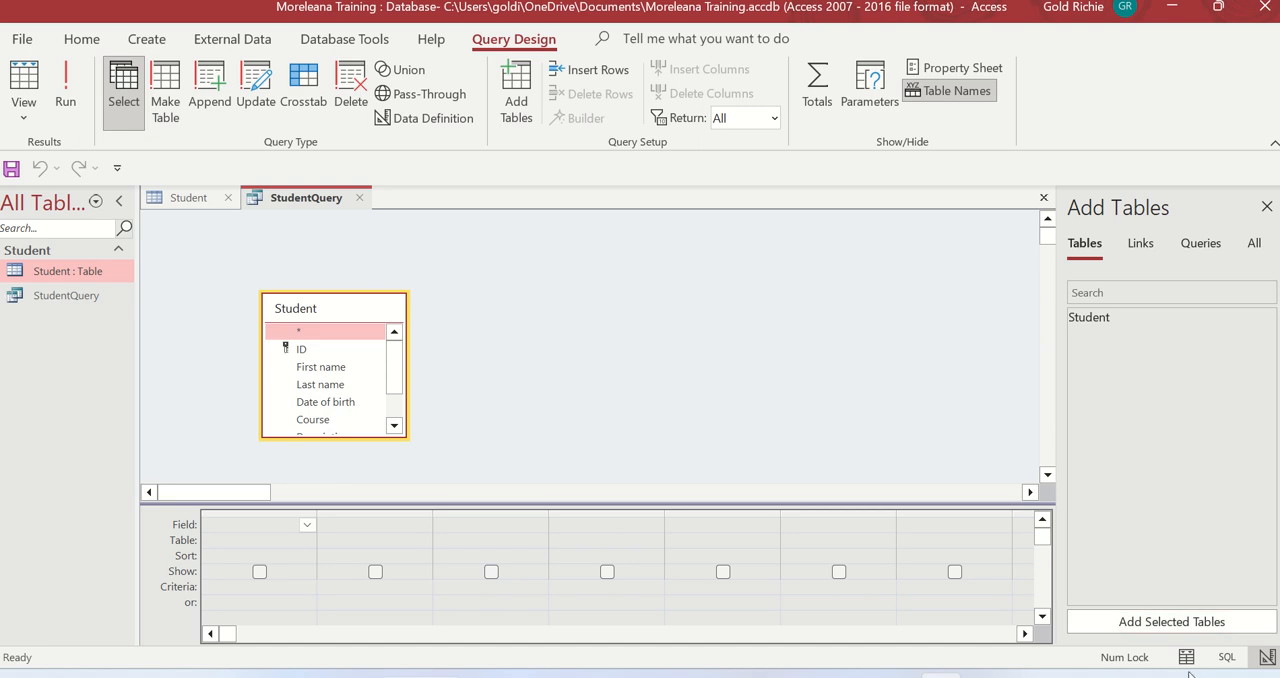
View StudentQuery in SQL View, return it to Design View and try to show it in Datasheet View
click(1238, 659)
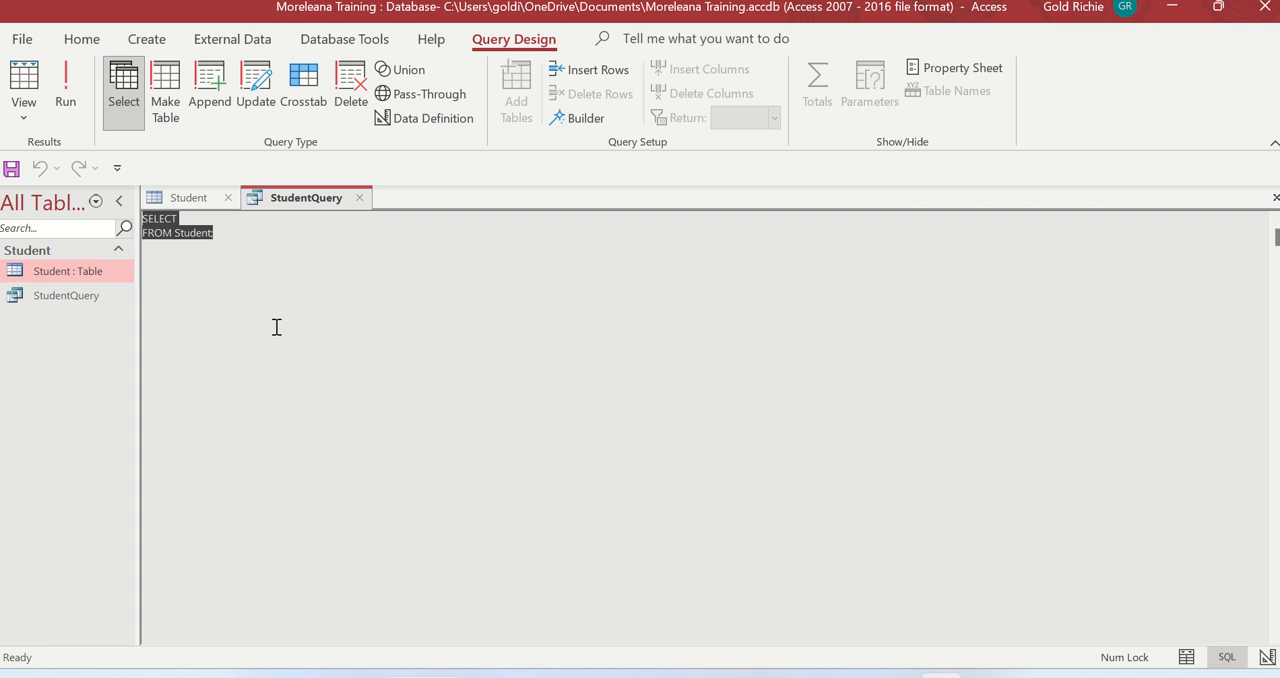
click(128, 105)
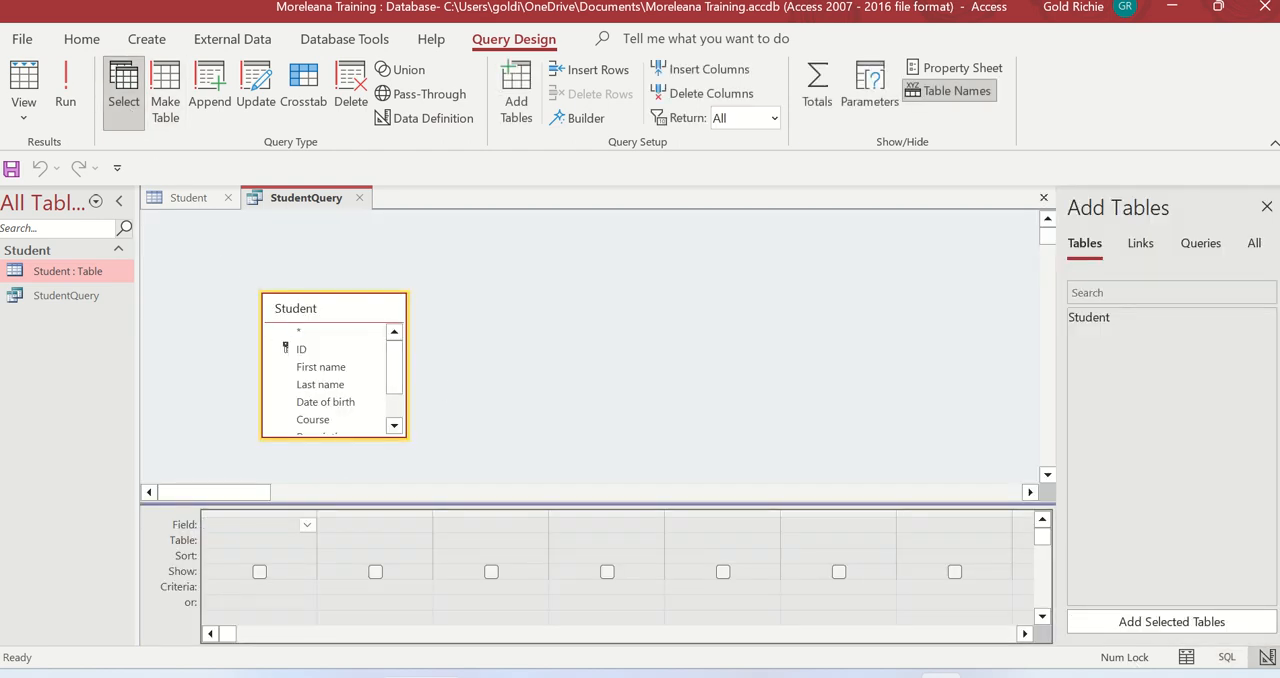
click(1190, 660)
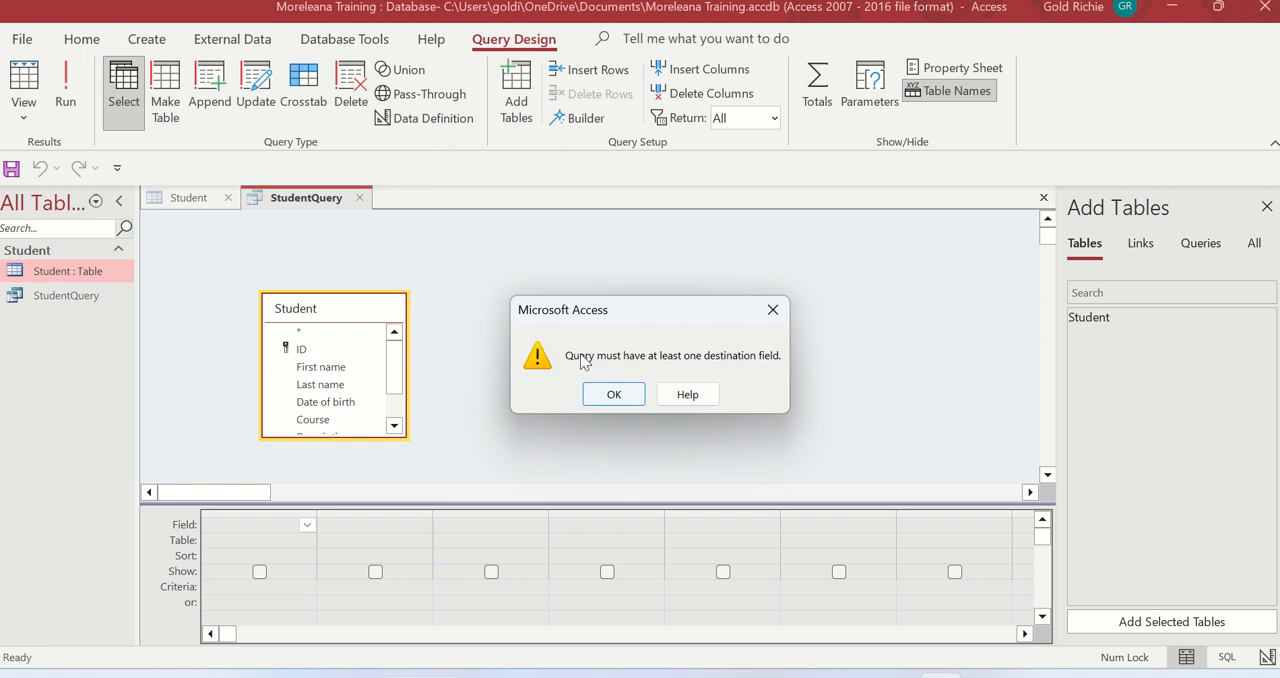
click(615, 394)
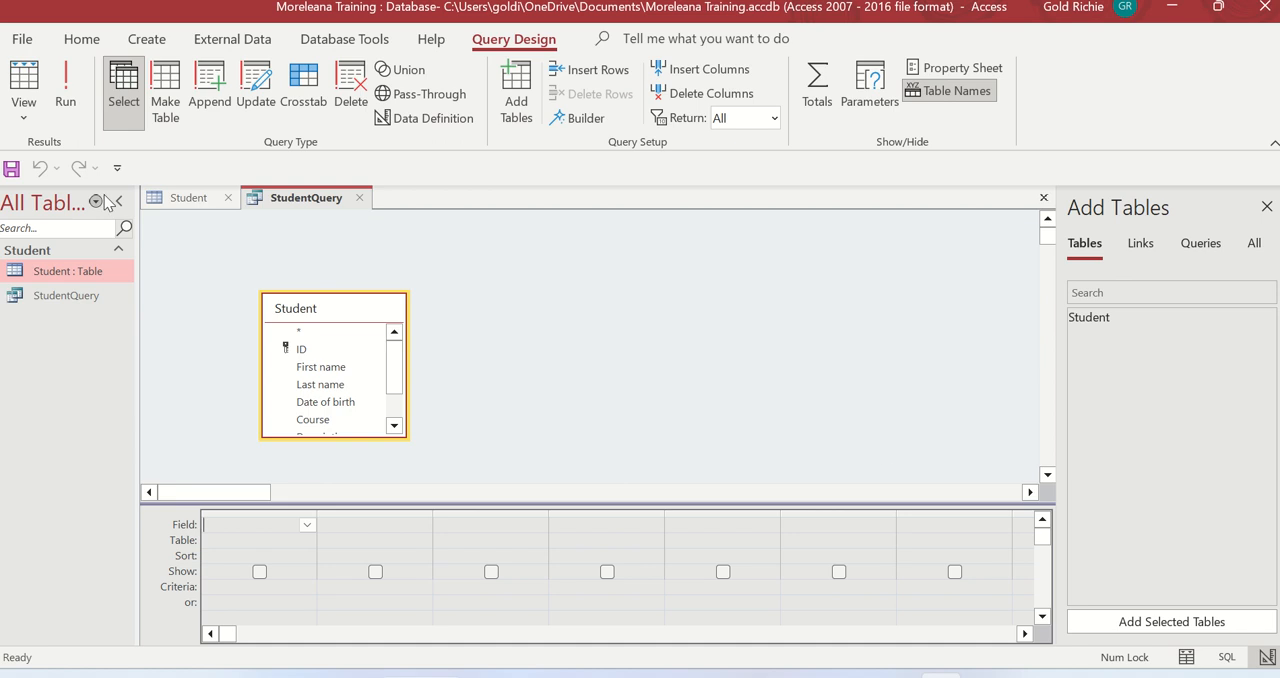
Try to run StudentQuery without any fields and look at the views available for it
click(72, 99)
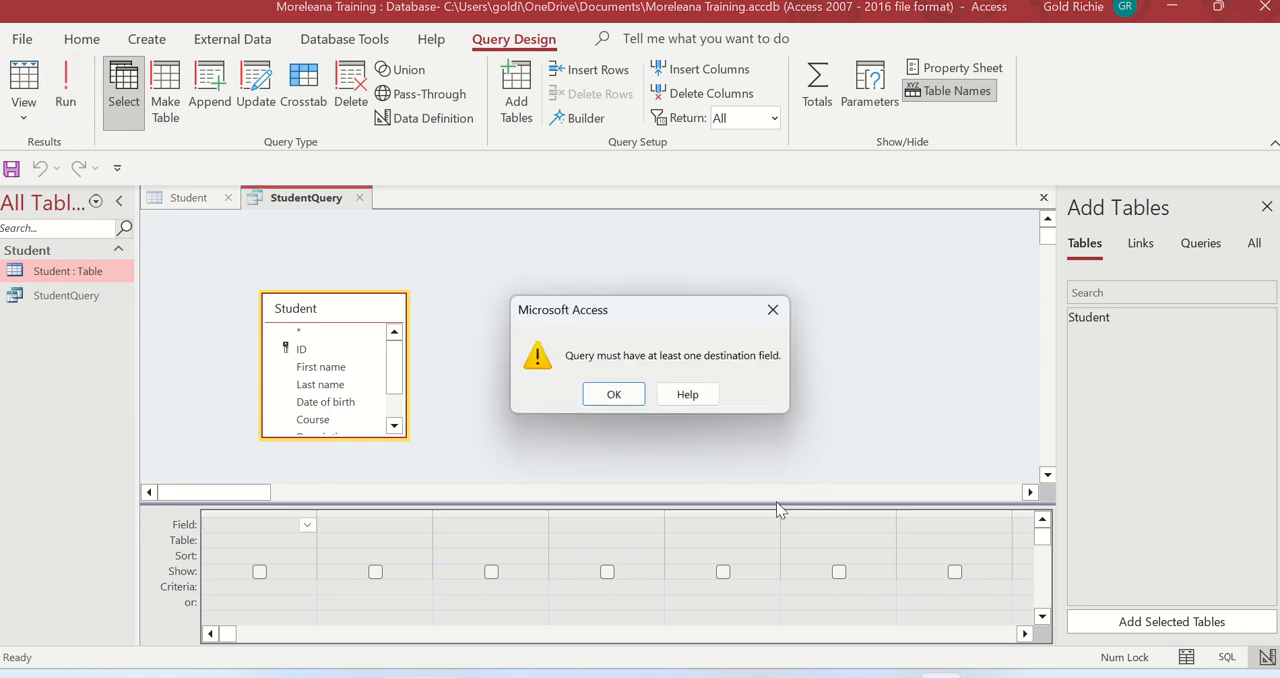
click(622, 400)
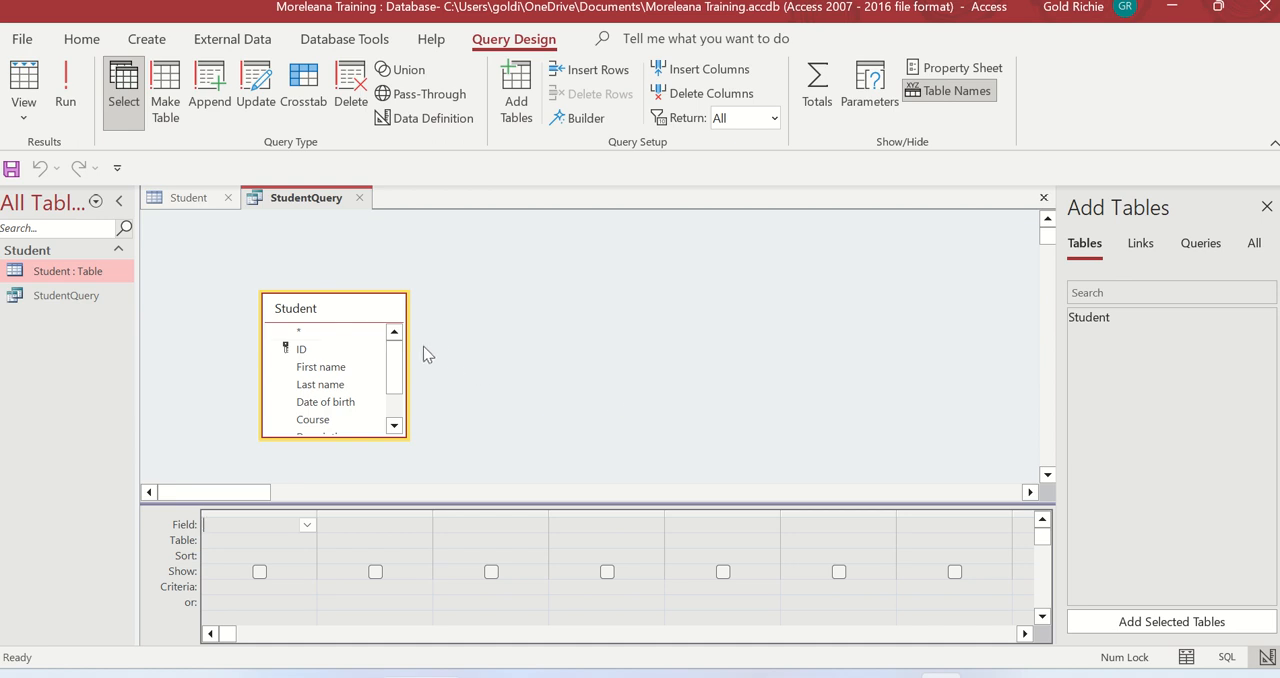
click(334, 337)
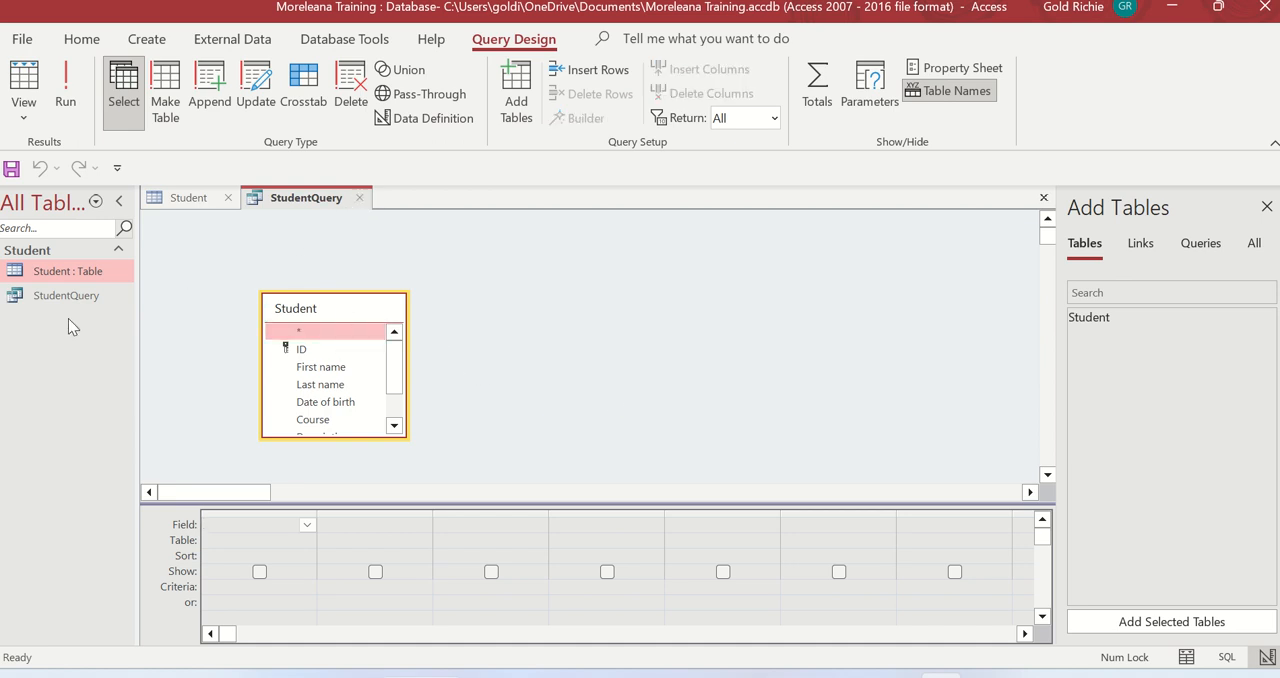
click(22, 114)
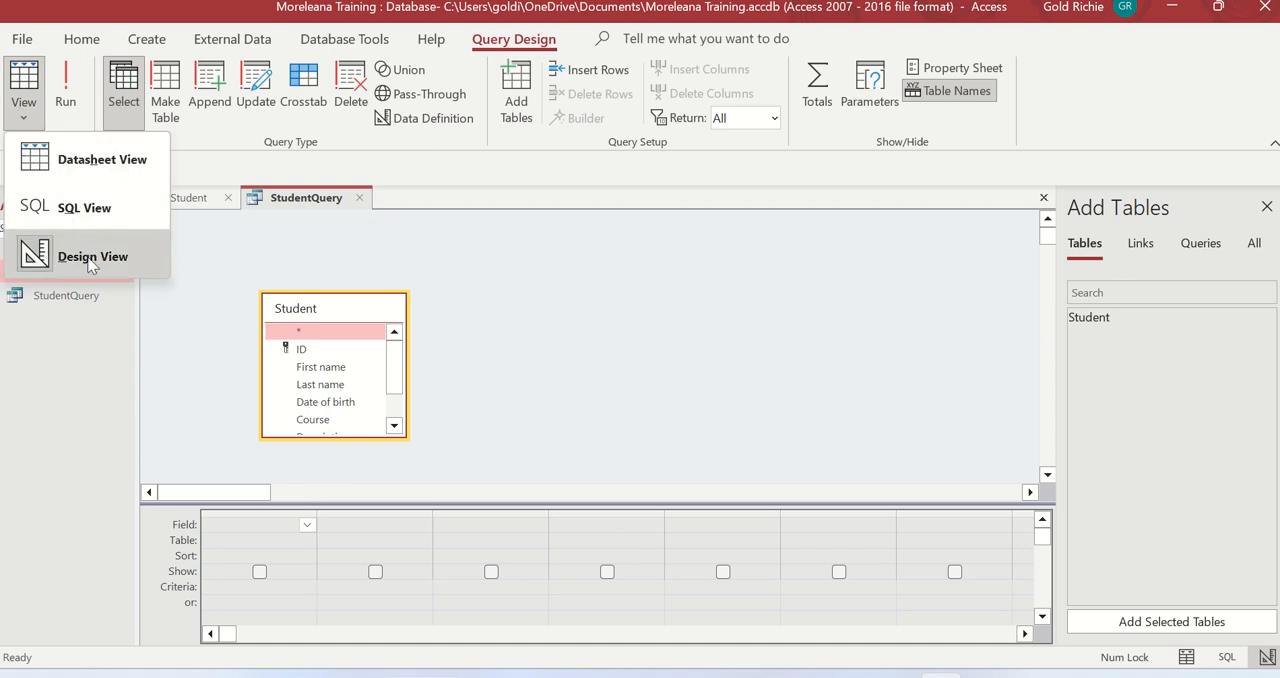
Create a blank form and look at the views available for it, keeping it in Layout View
click(100, 44)
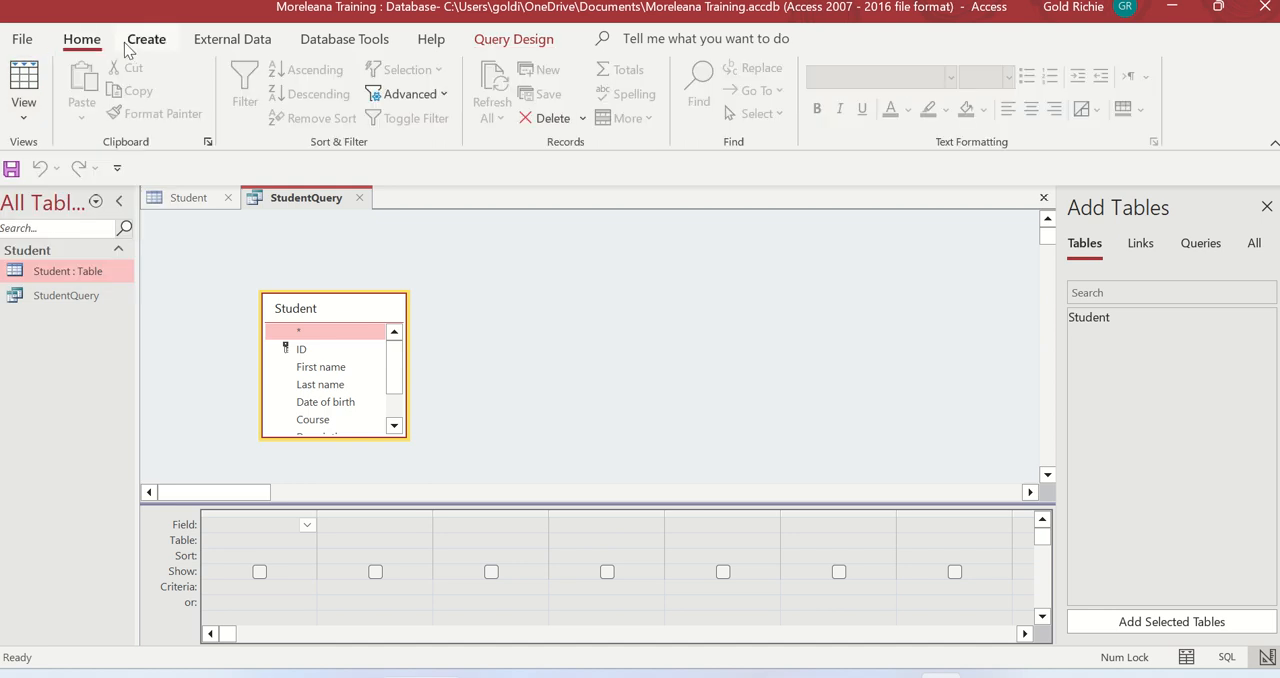
click(140, 42)
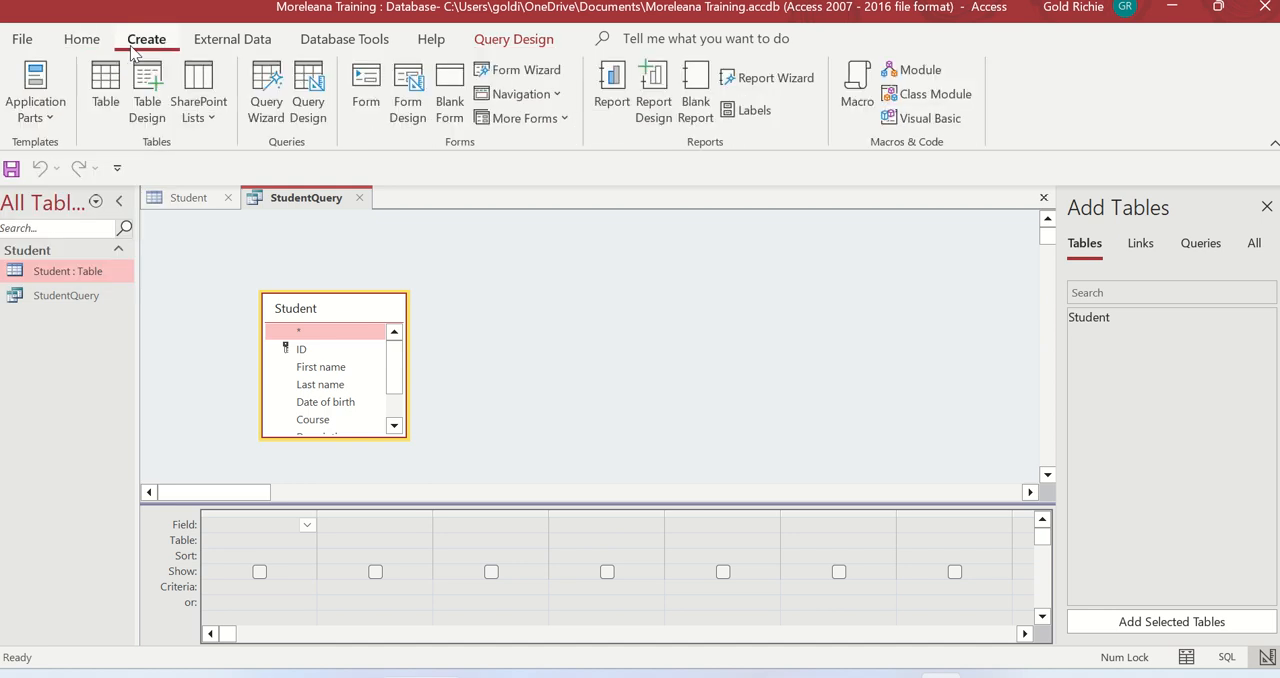
click(452, 108)
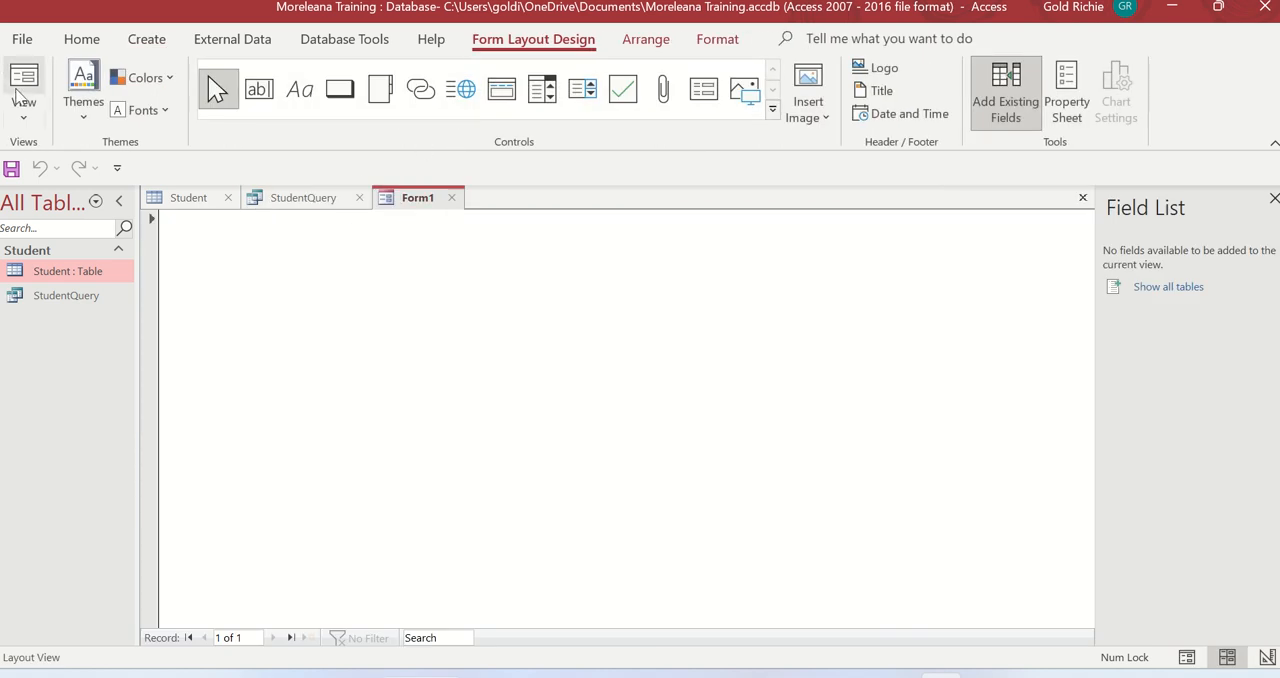
click(23, 108)
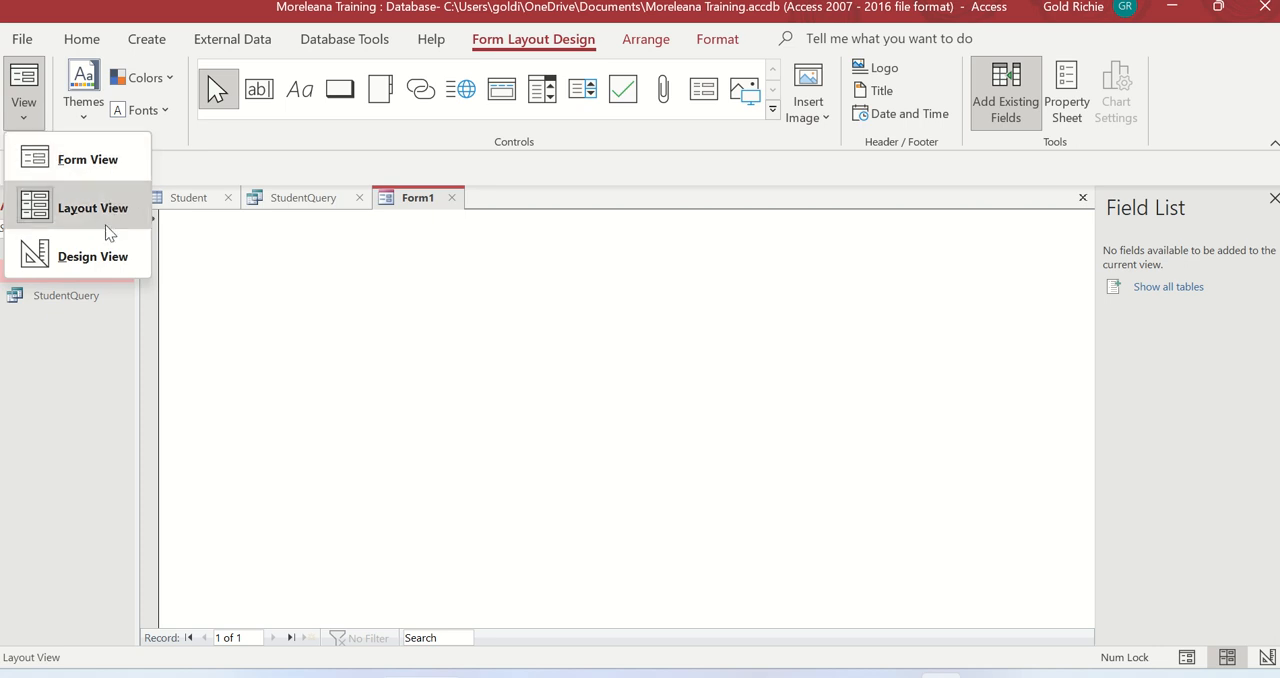
click(377, 332)
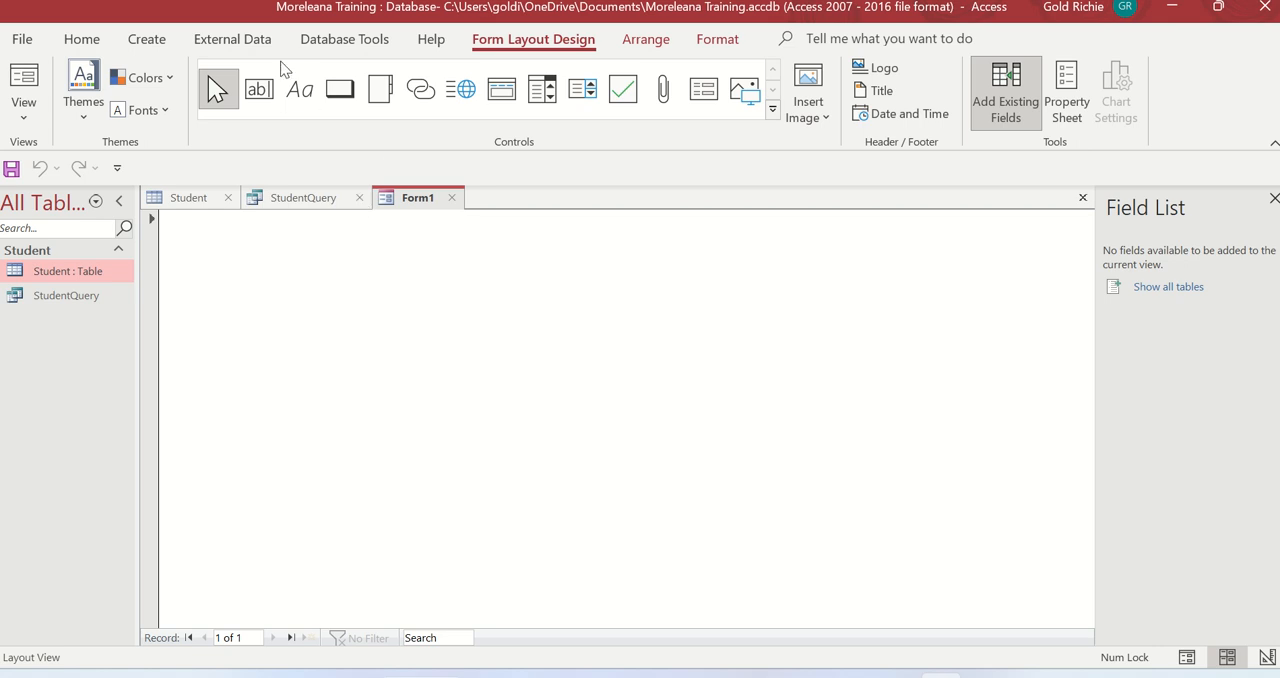
Create a blank report and look at the views available for it, keeping it in Layout View
click(145, 39)
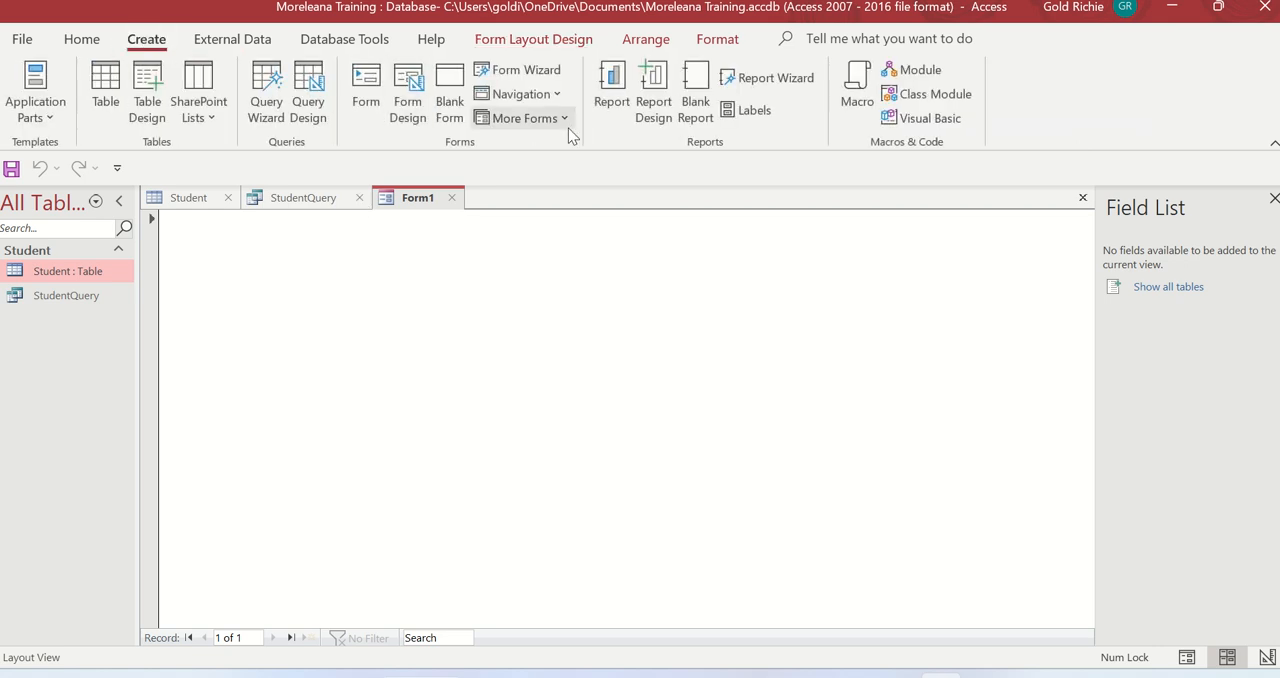
click(706, 123)
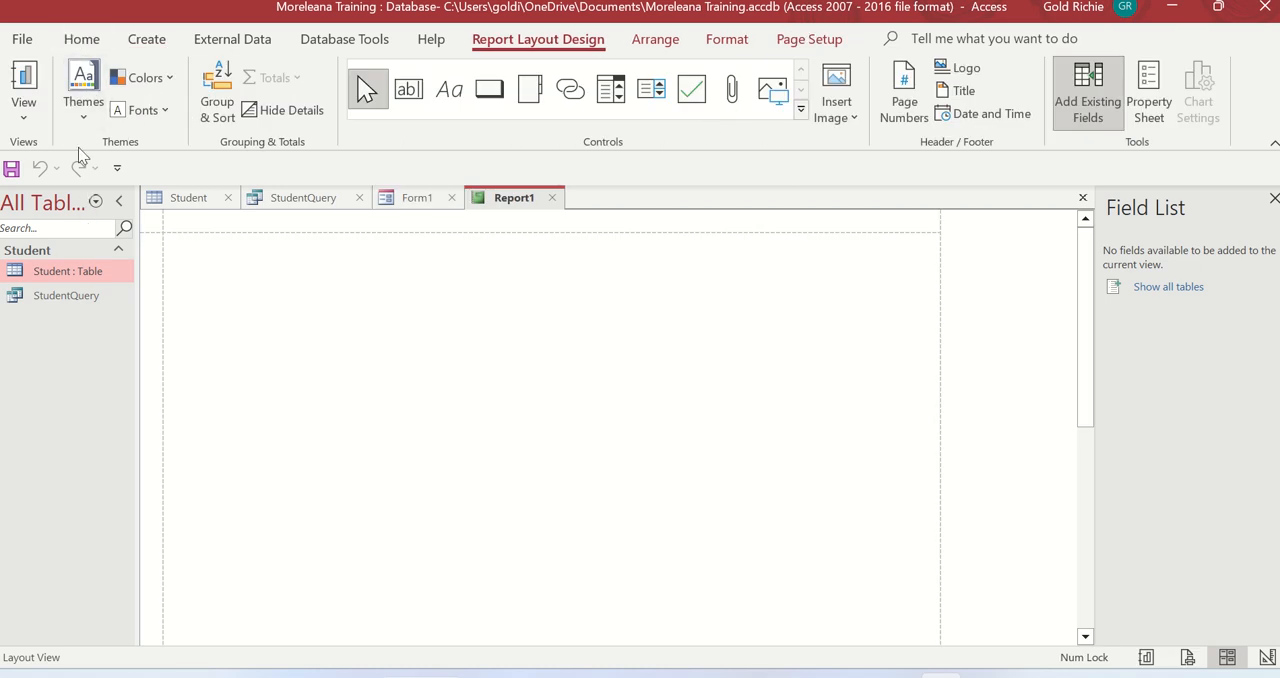
click(31, 113)
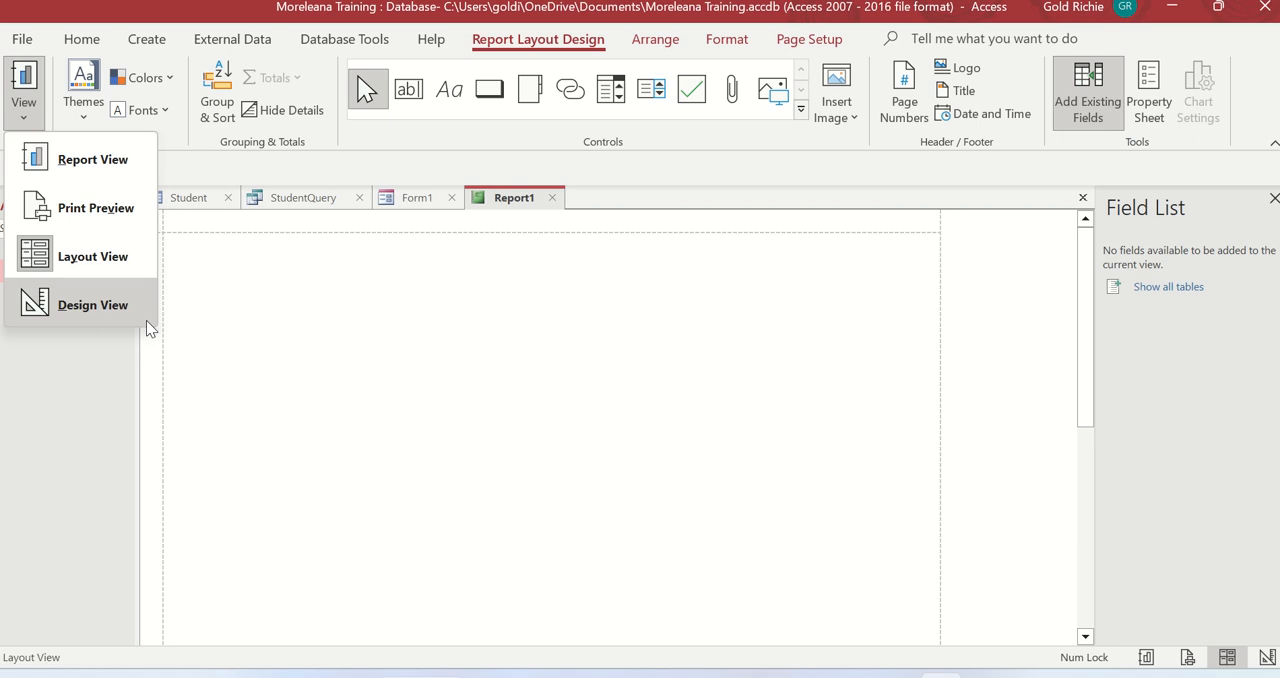
click(356, 405)
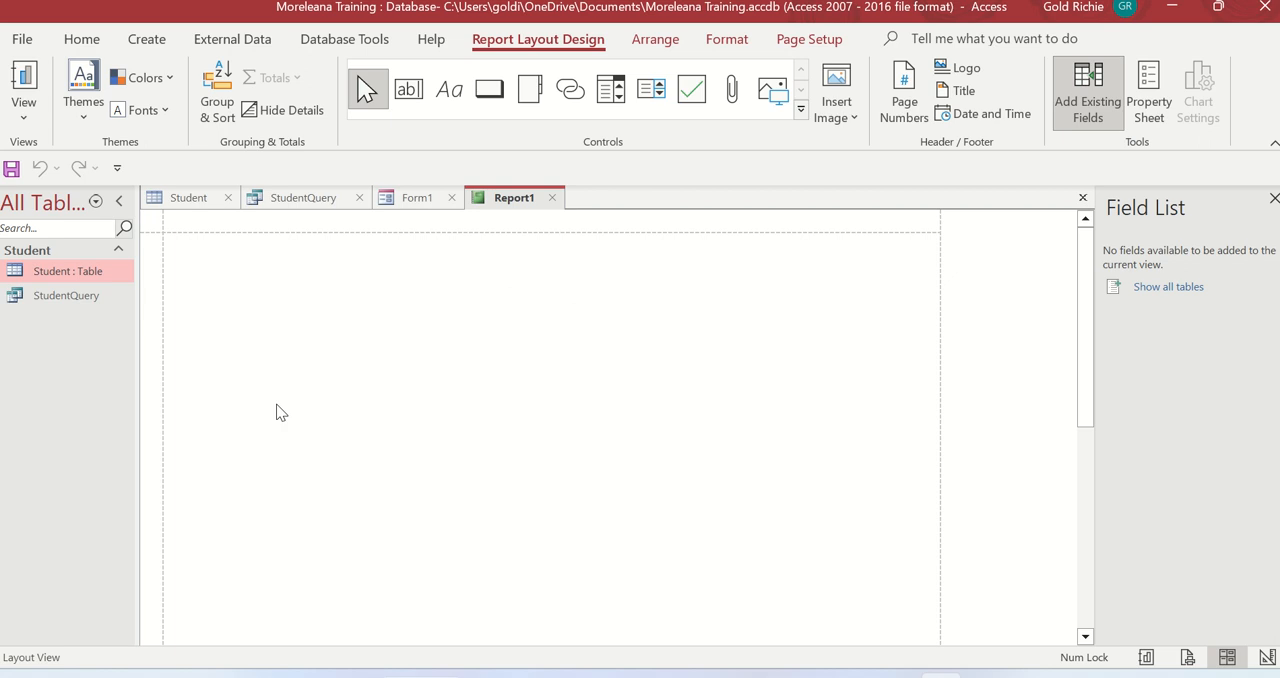
Save the blank form under the name Student Form
click(416, 201)
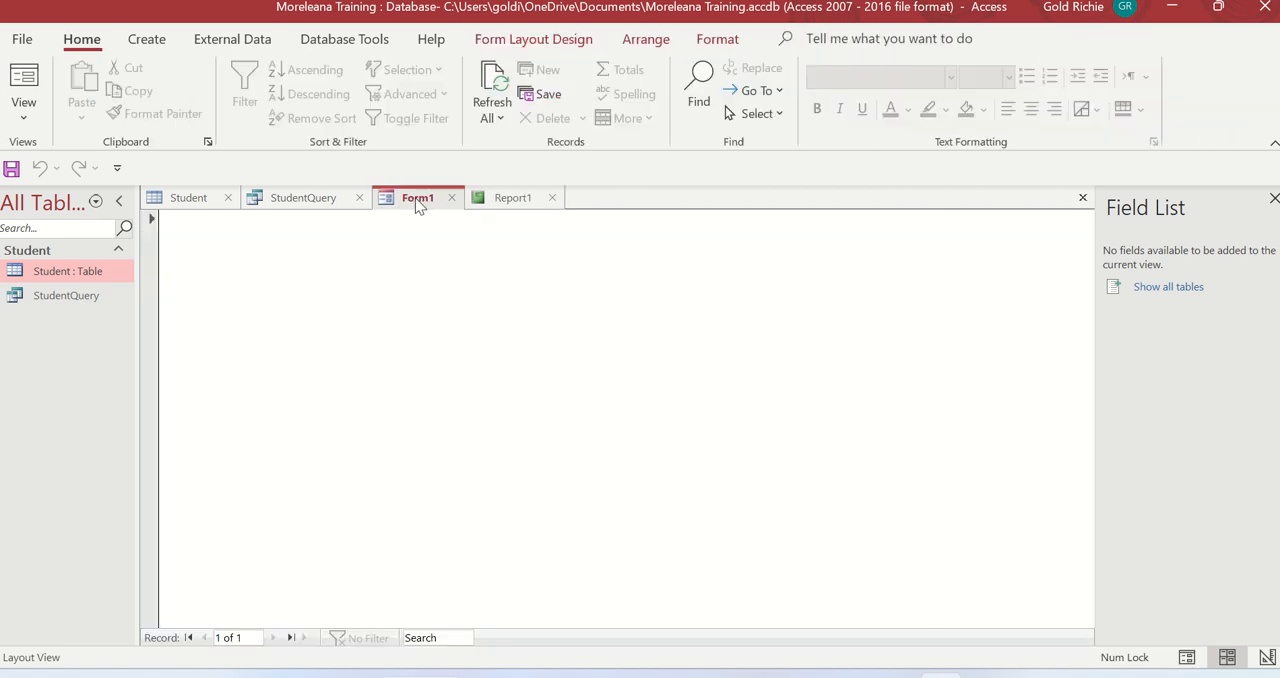
right_click(418, 204)
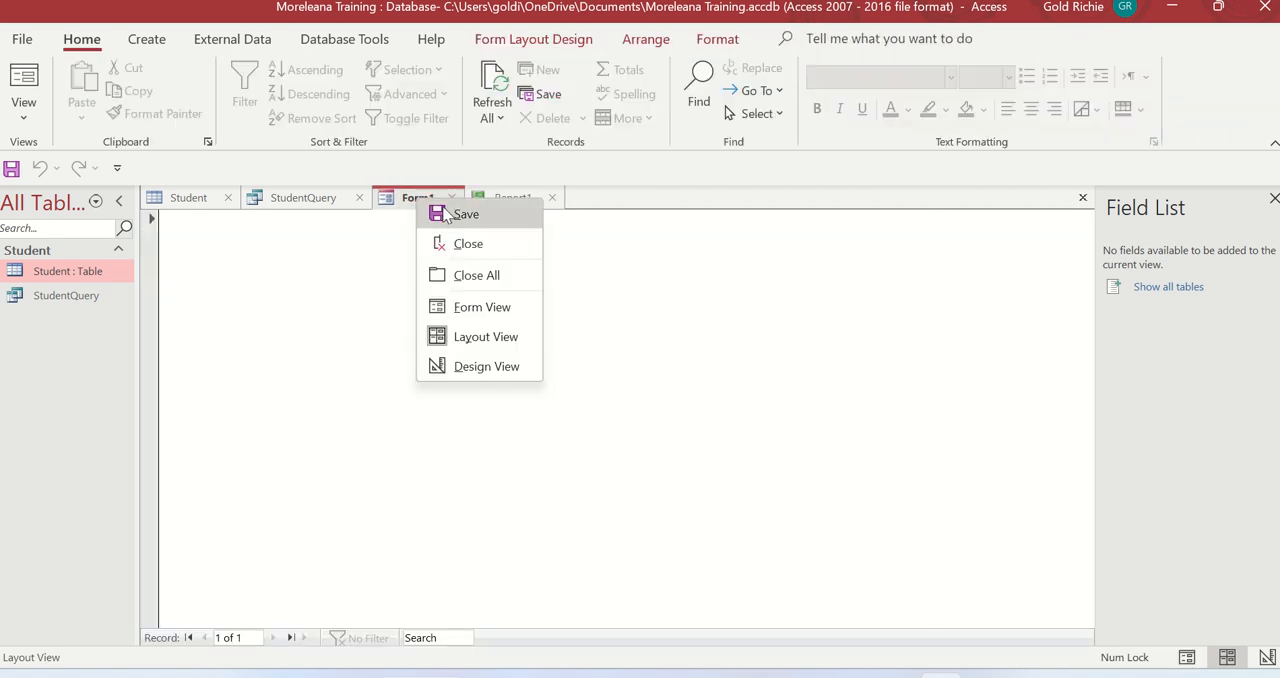
click(440, 213)
text(S)
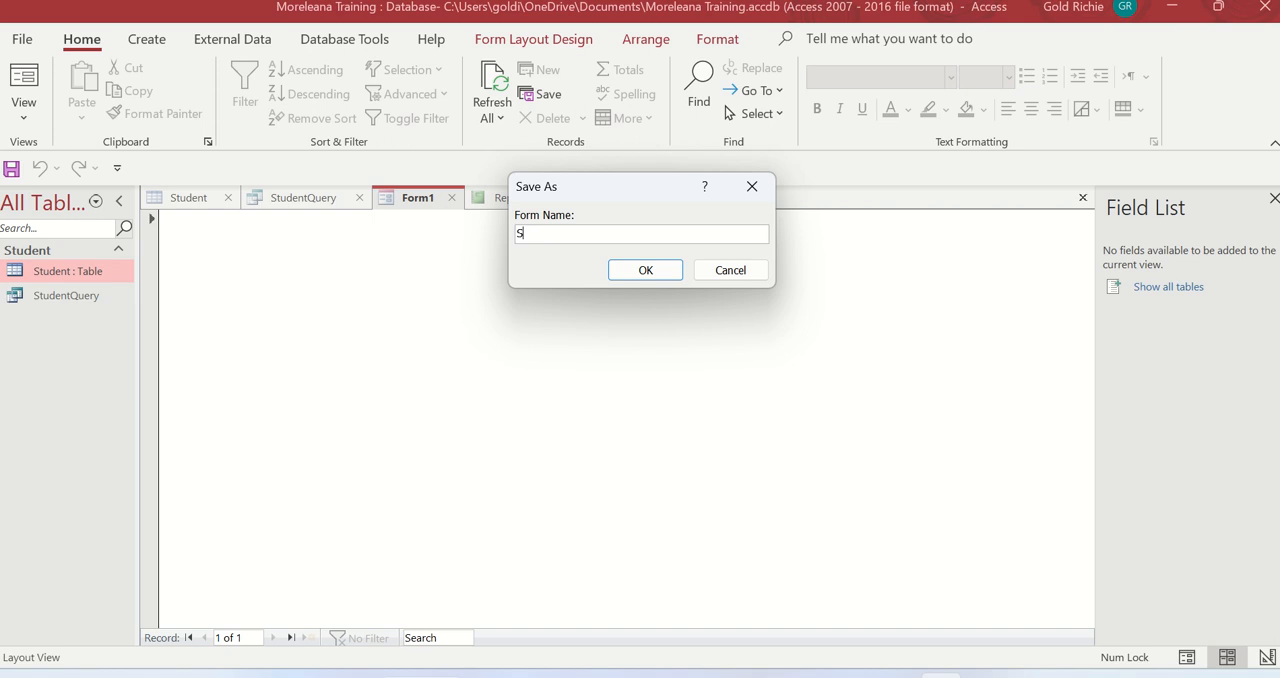
text(tudent Form)
click(641, 268)
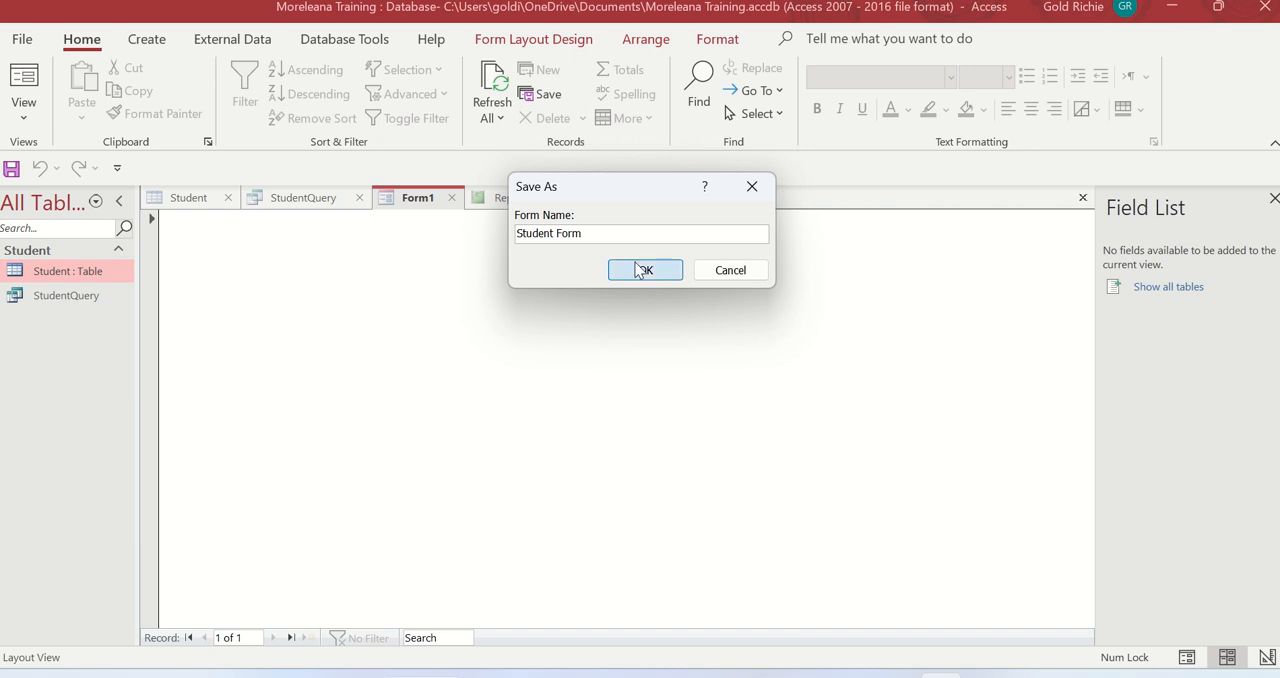
Save the blank report under the name Student Report
click(553, 197)
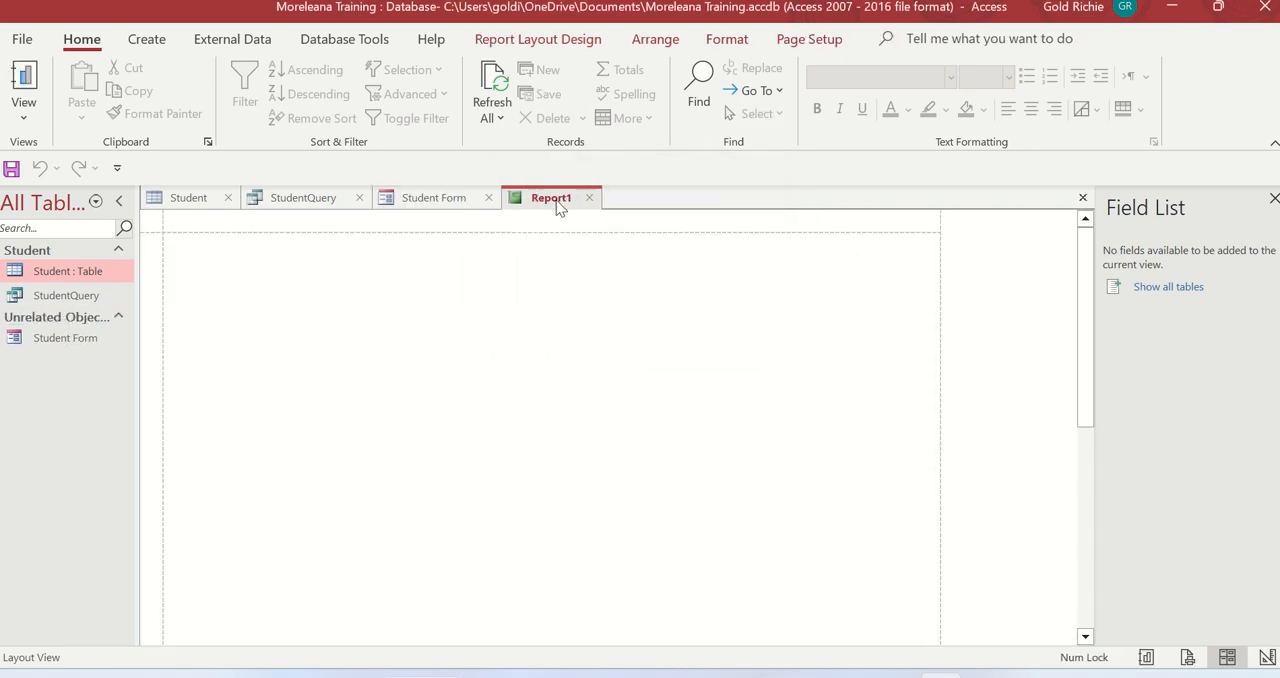
click(22, 39)
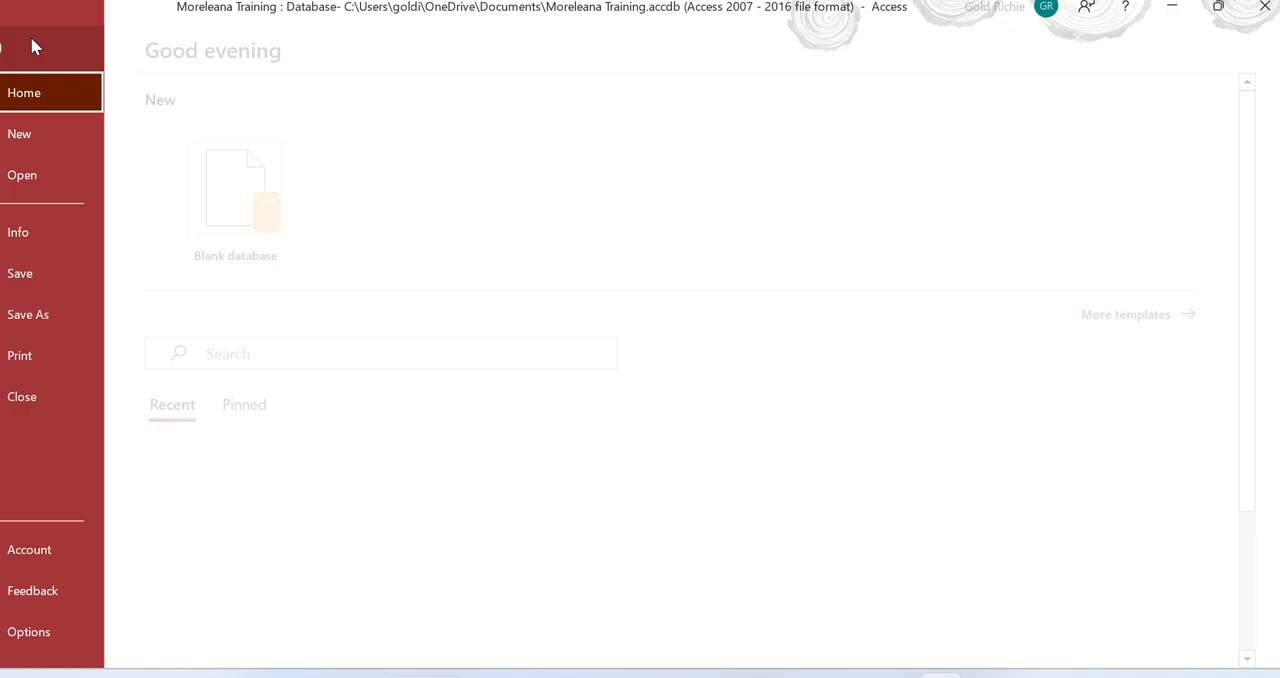
click(75, 266)
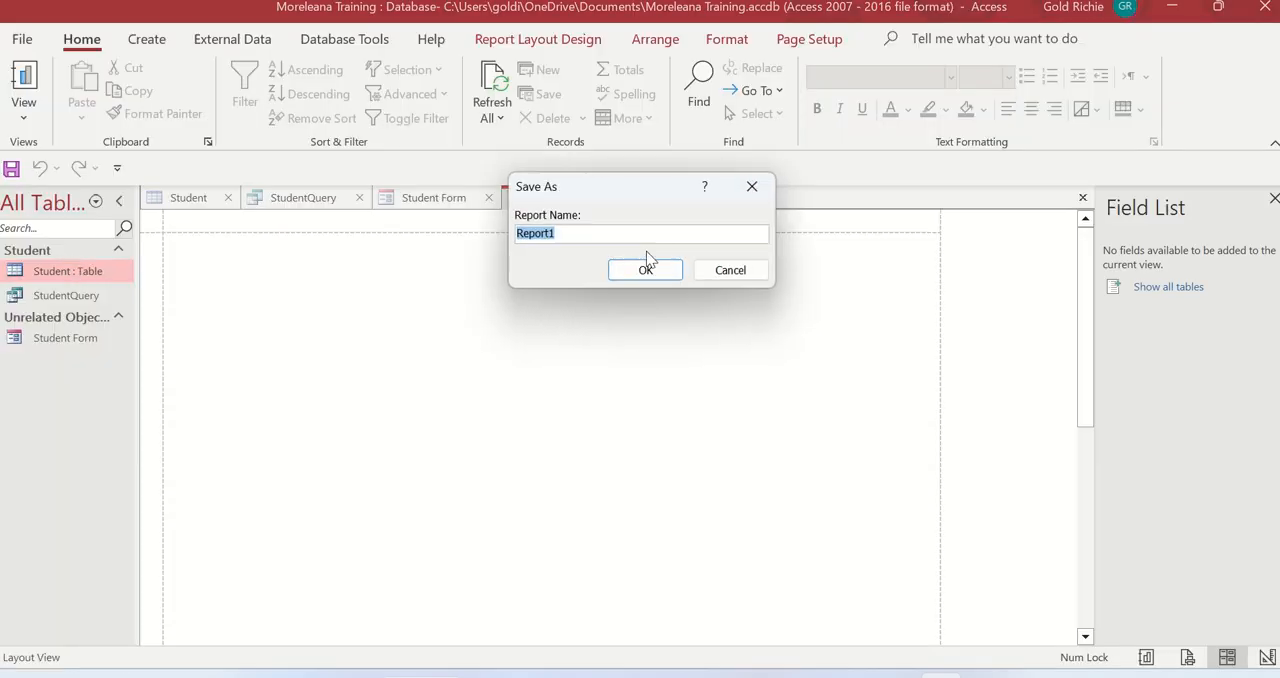
text(Student Report)
click(659, 276)
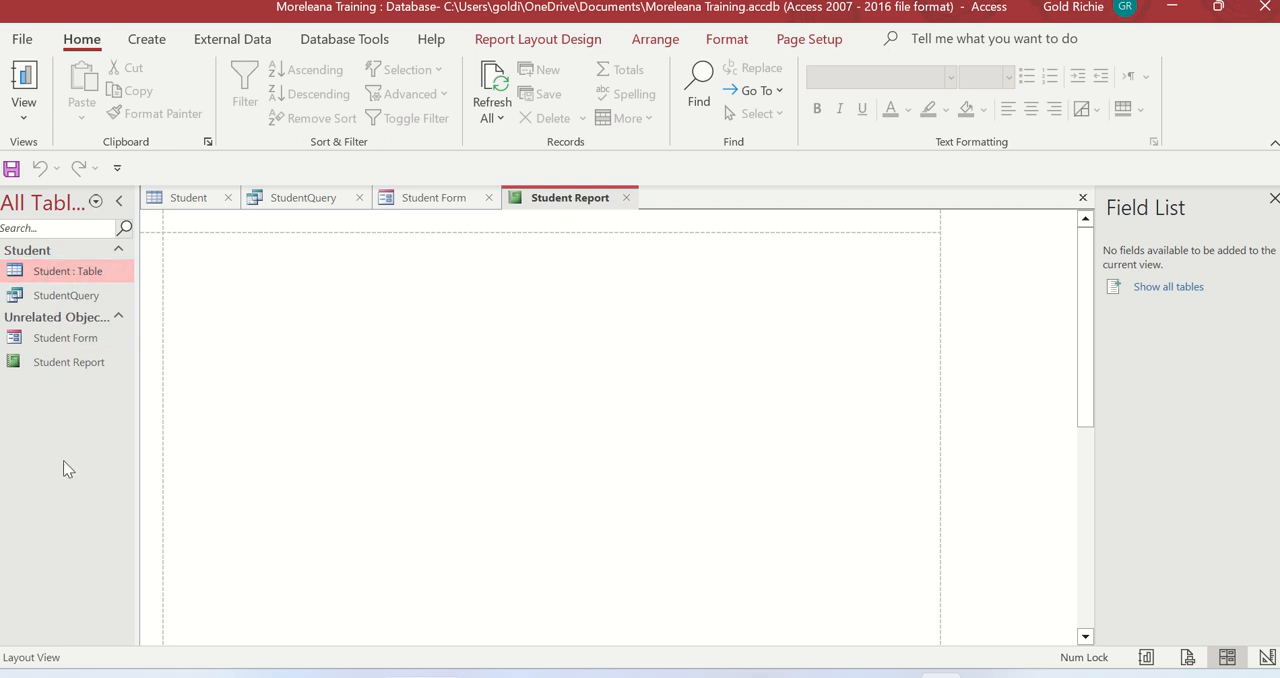
Group the database's object list by object type, and switch the grouping to created date
click(68, 208)
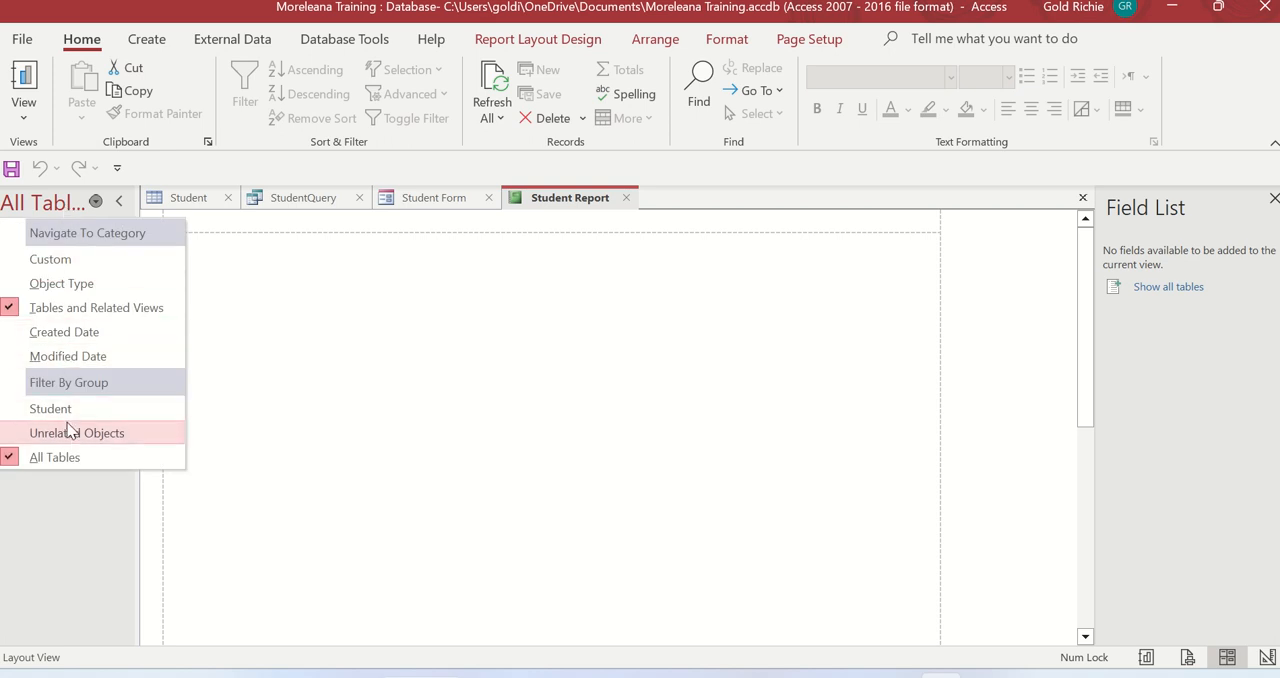
click(82, 281)
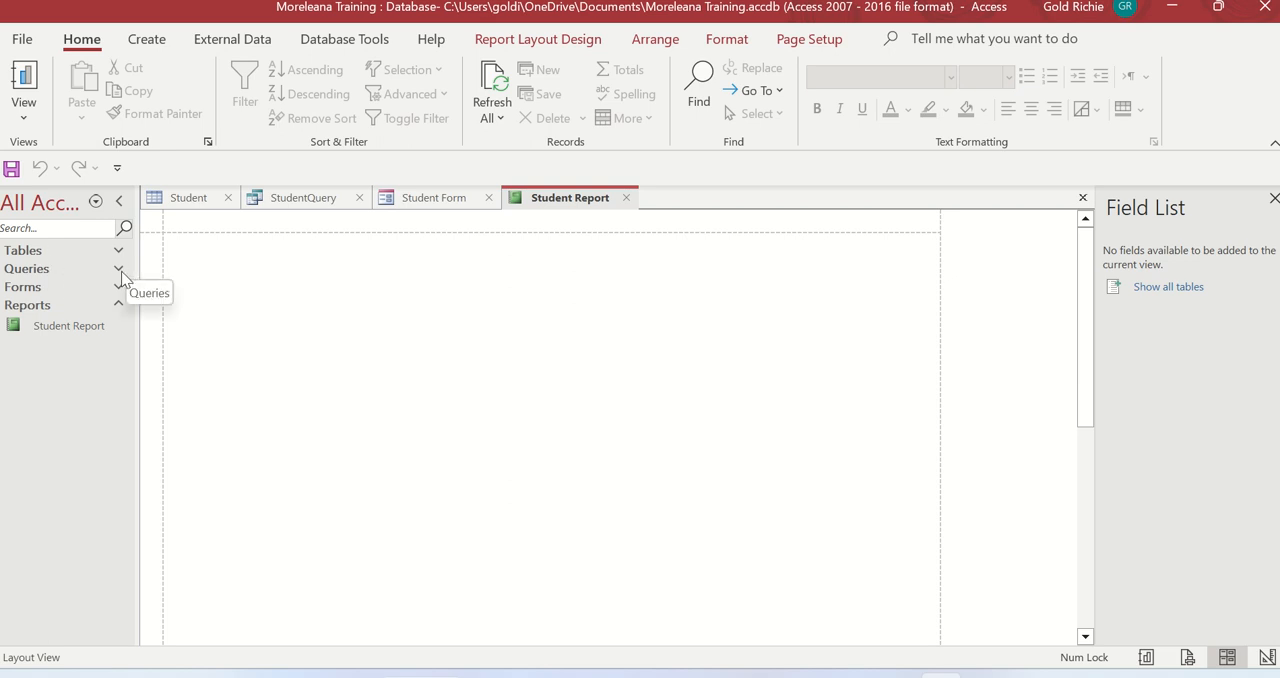
click(96, 203)
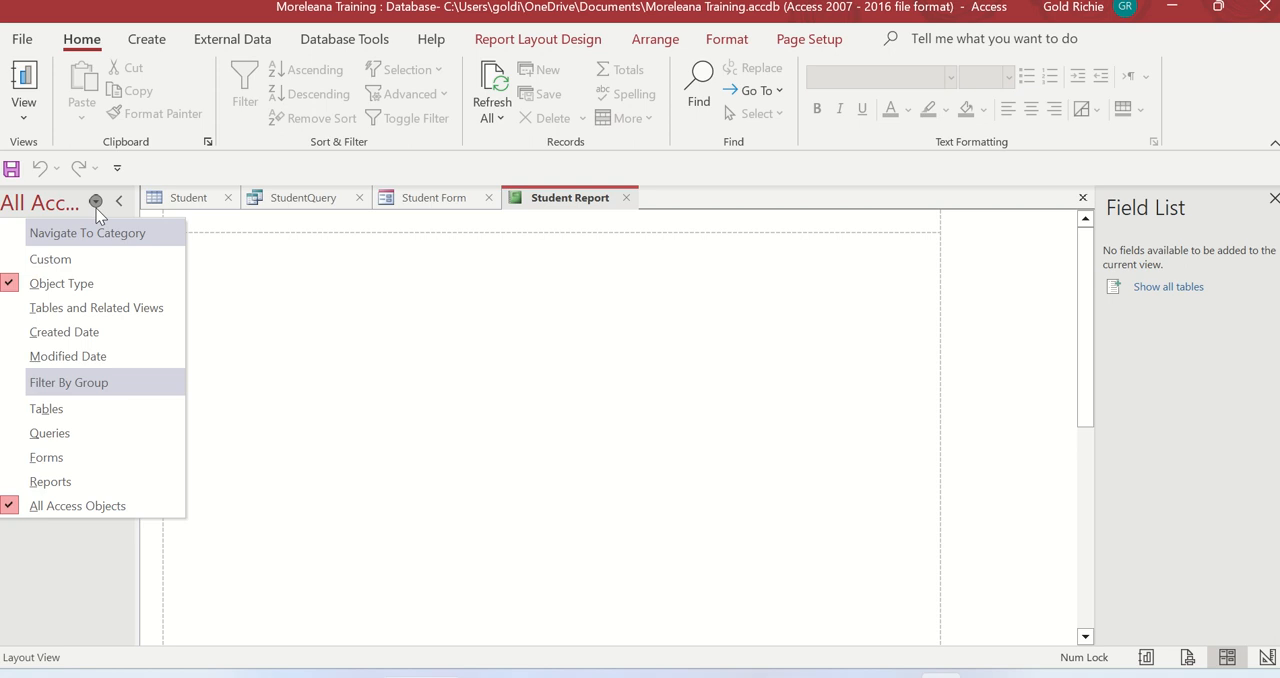
click(85, 336)
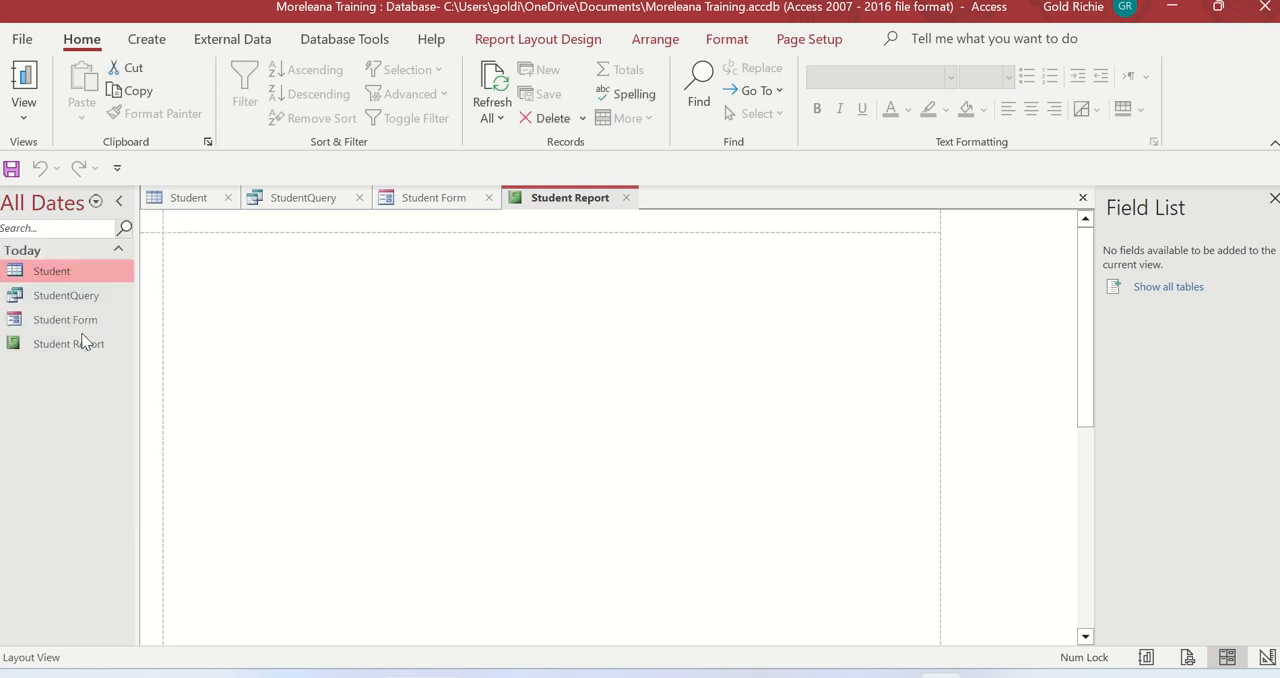
Review the object list's category and filter options, and return to the Student table's datasheet
click(96, 202)
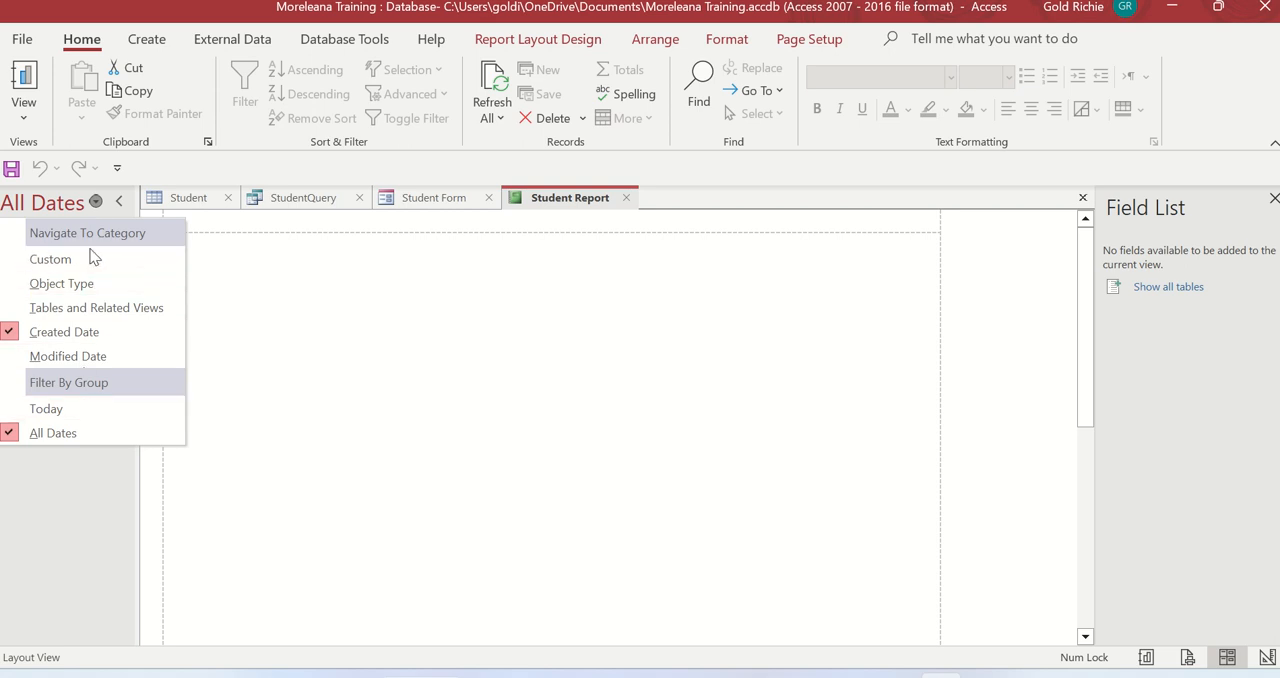
click(70, 500)
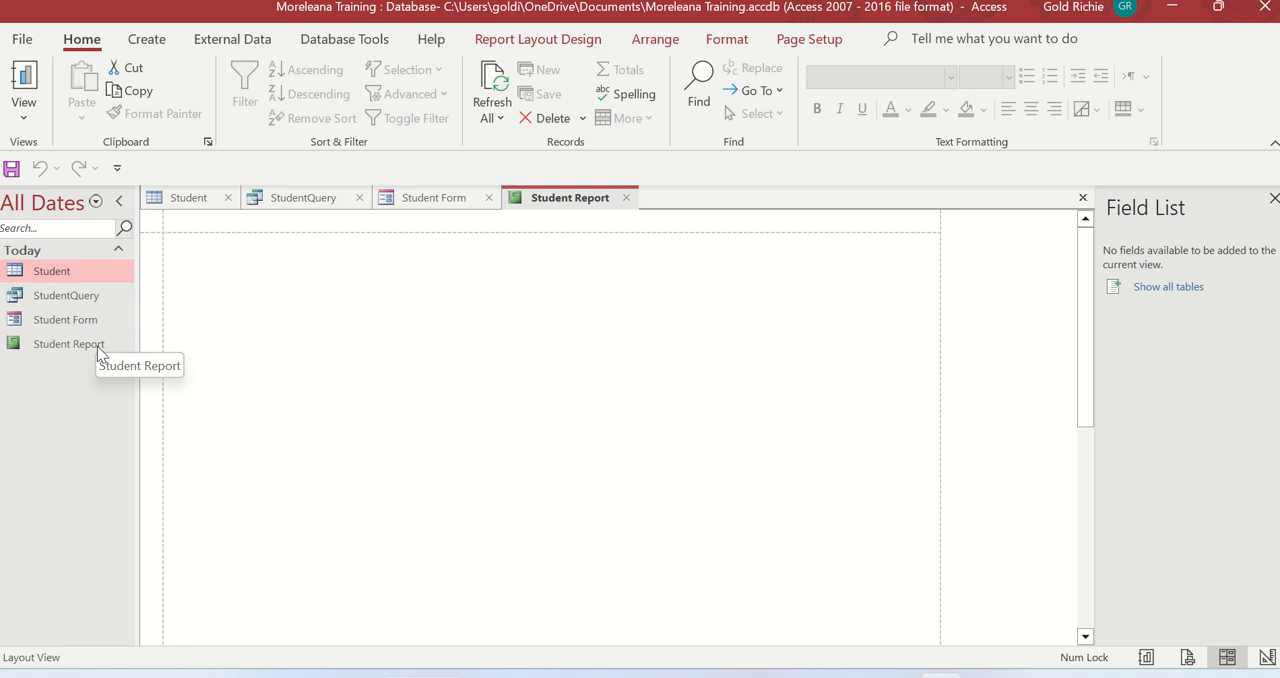
click(176, 190)
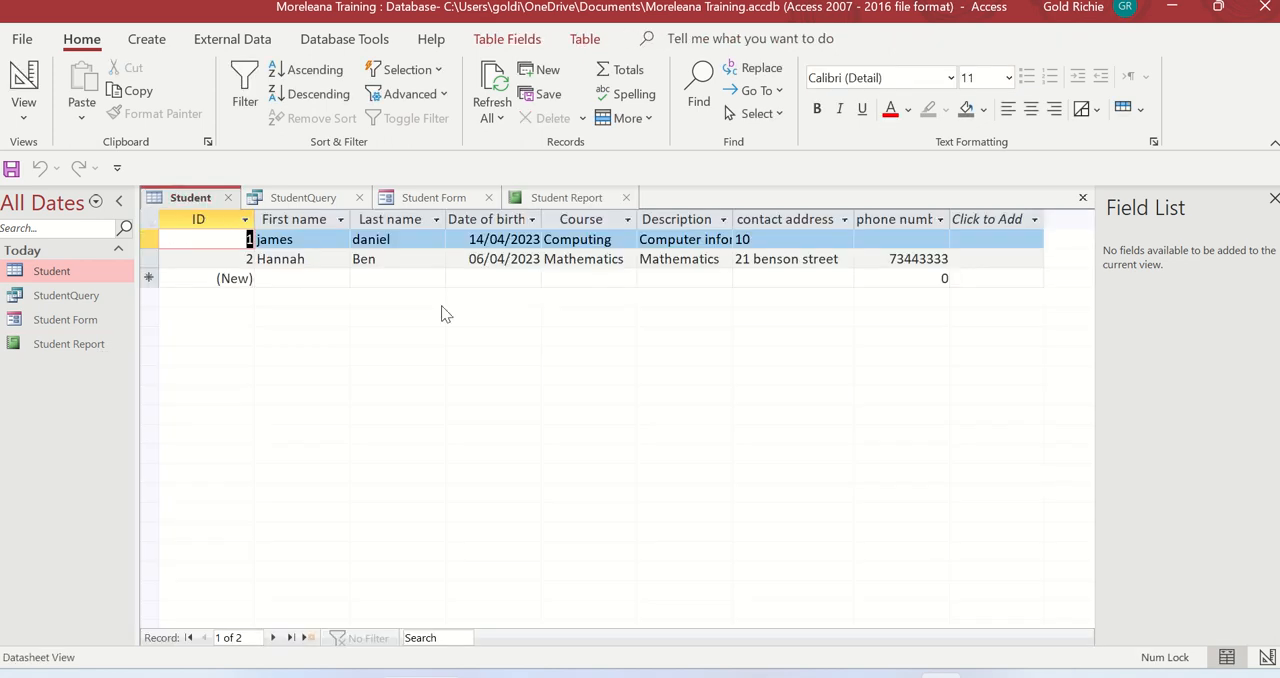